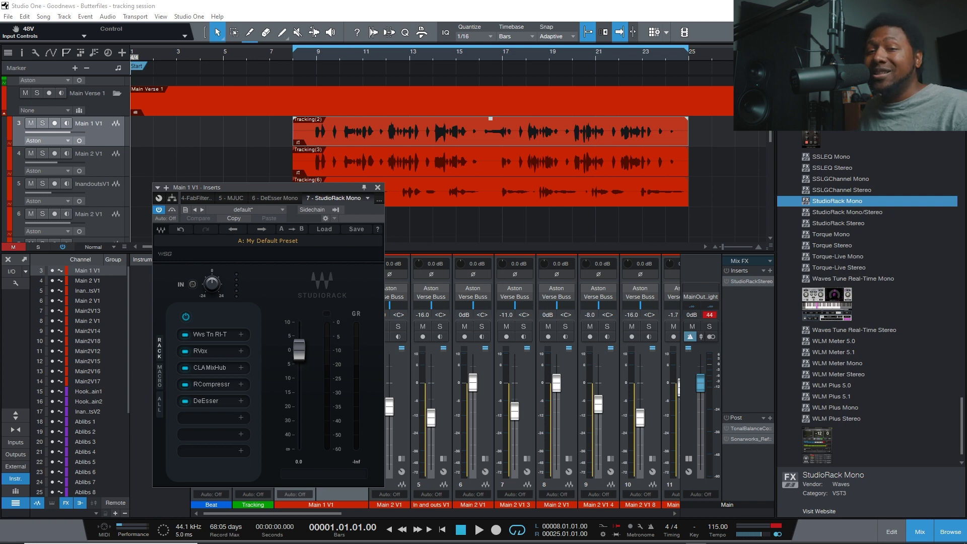
Step: Move the Main 1 V1 plug-in window away from the mixer channel so its insert list is uncovered
mouse_move(292, 190)
mouse_down()
mouse_move(333, 176)
mouse_move(344, 161)
mouse_move(310, 195)
mouse_up()
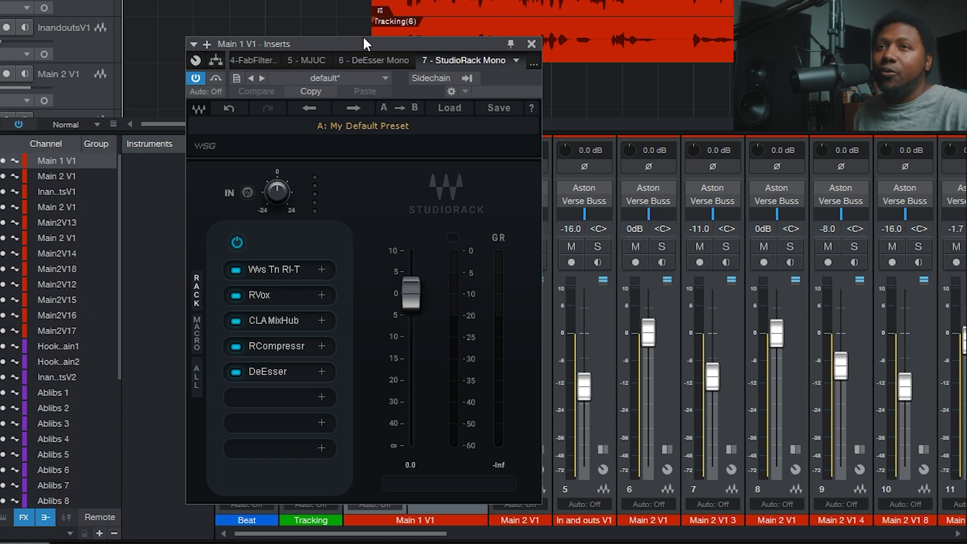
drag(361, 40, 337, 10)
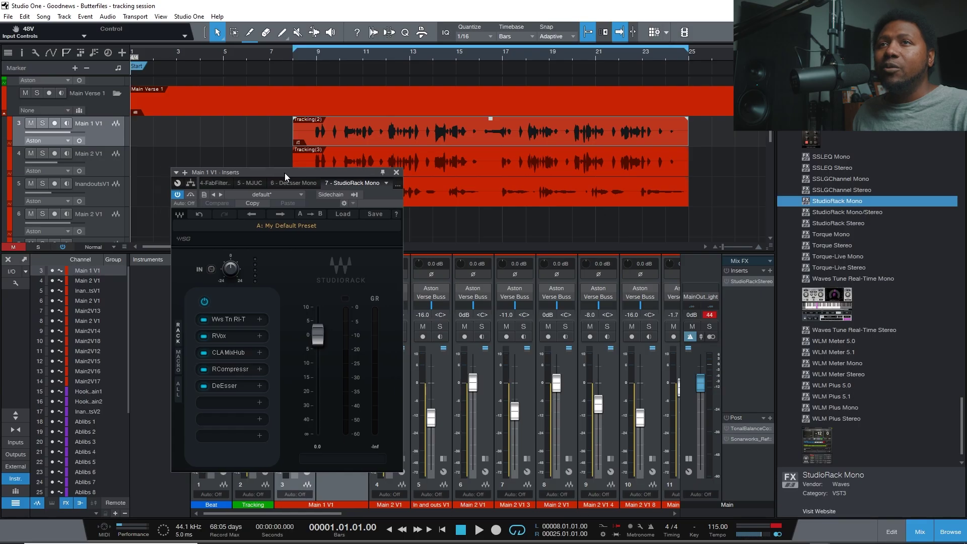
drag(280, 172, 330, 174)
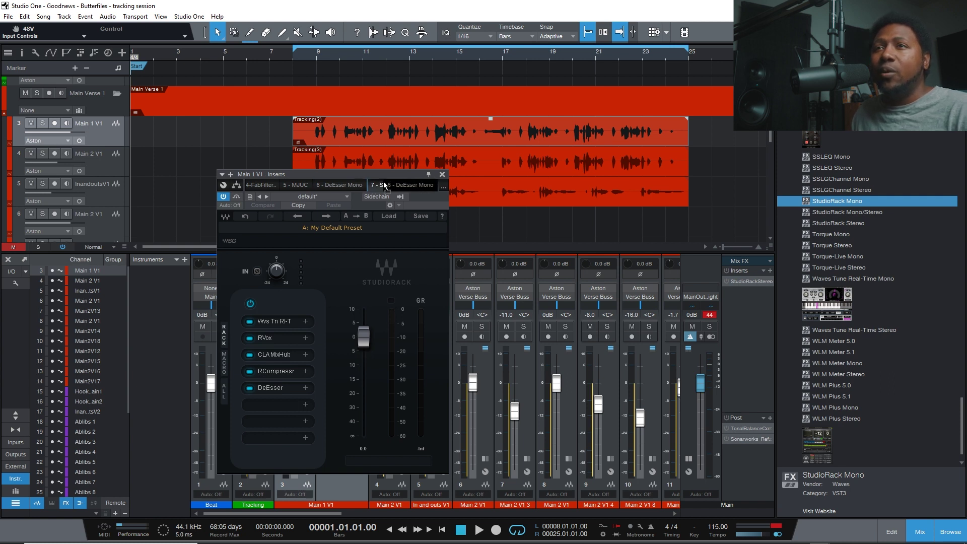
drag(376, 174, 530, 200)
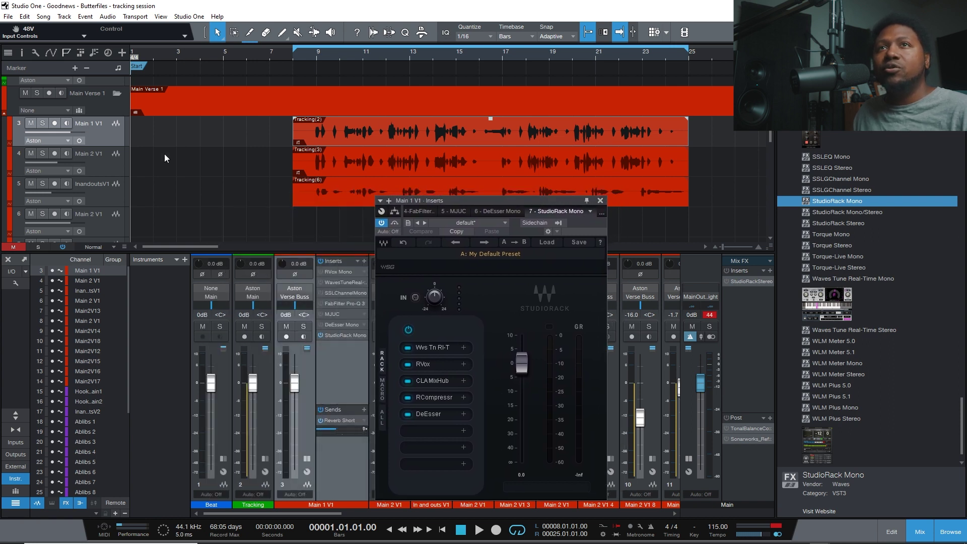
drag(449, 201, 443, 203)
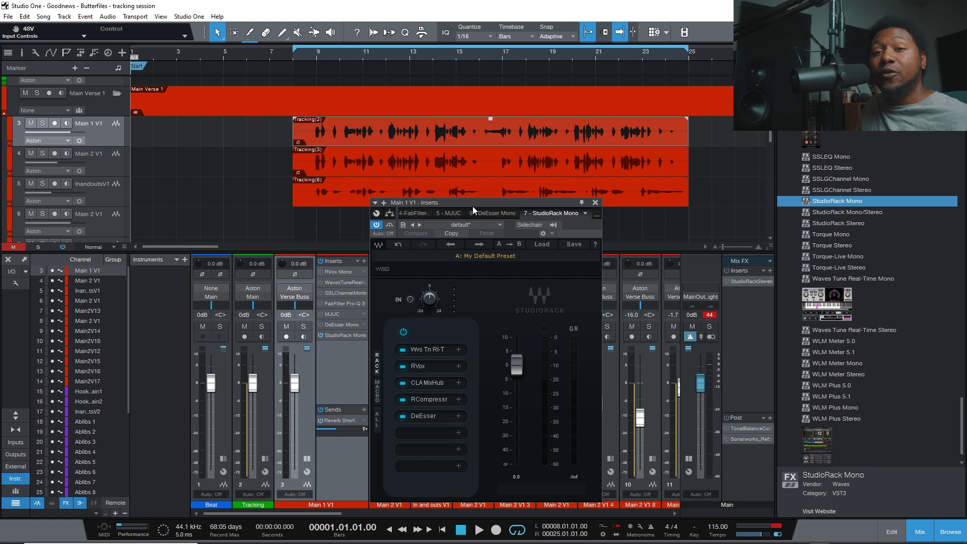
scroll(901, 289, up, 5)
scroll(872, 278, down, 1)
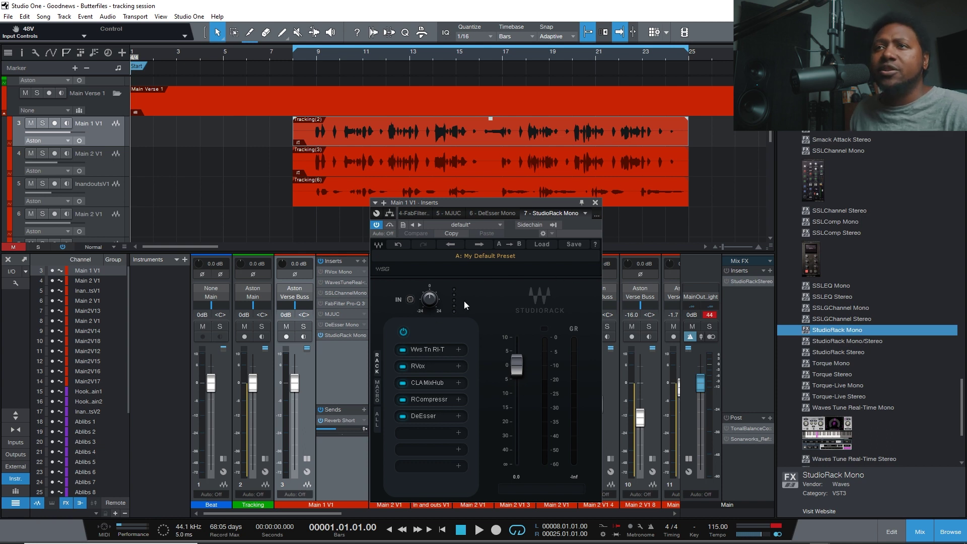
Step: Play the vocal from bar 8 and compare the sound with the whole StudioRack chain bypassed and re-enabled
click(294, 59)
key(space)
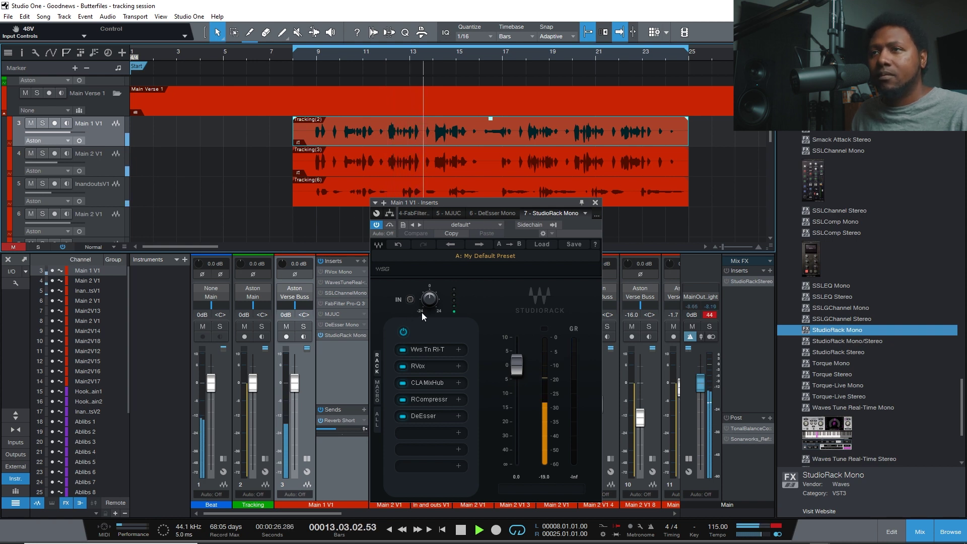
click(403, 334)
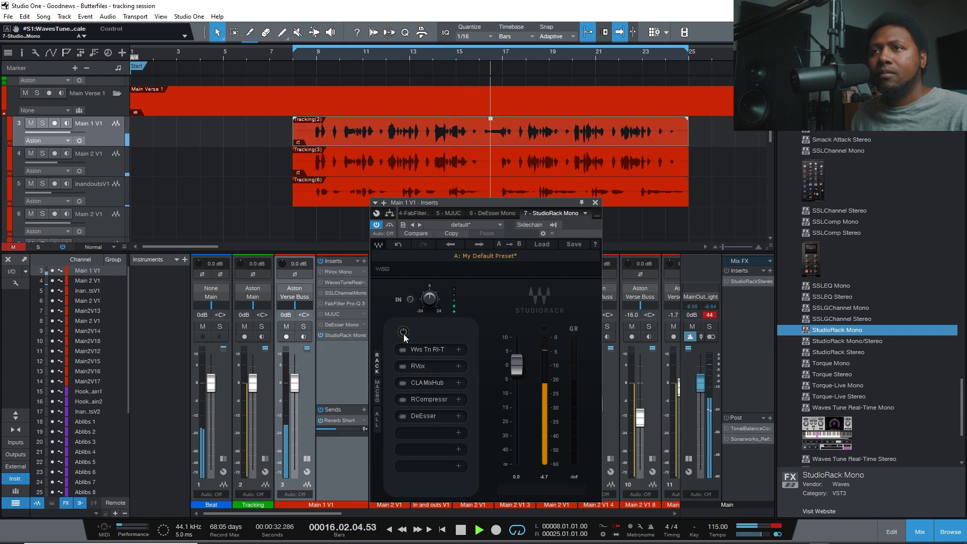
click(403, 334)
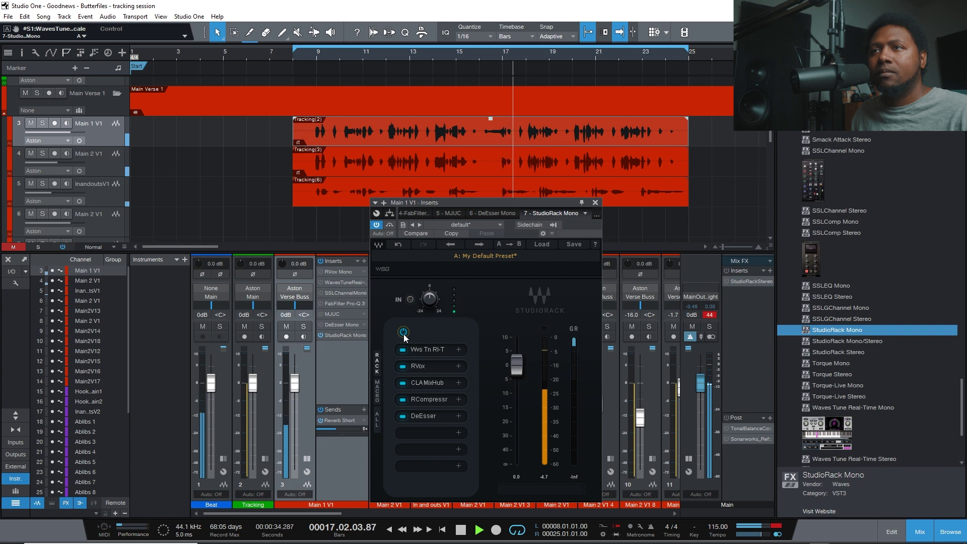
key(space)
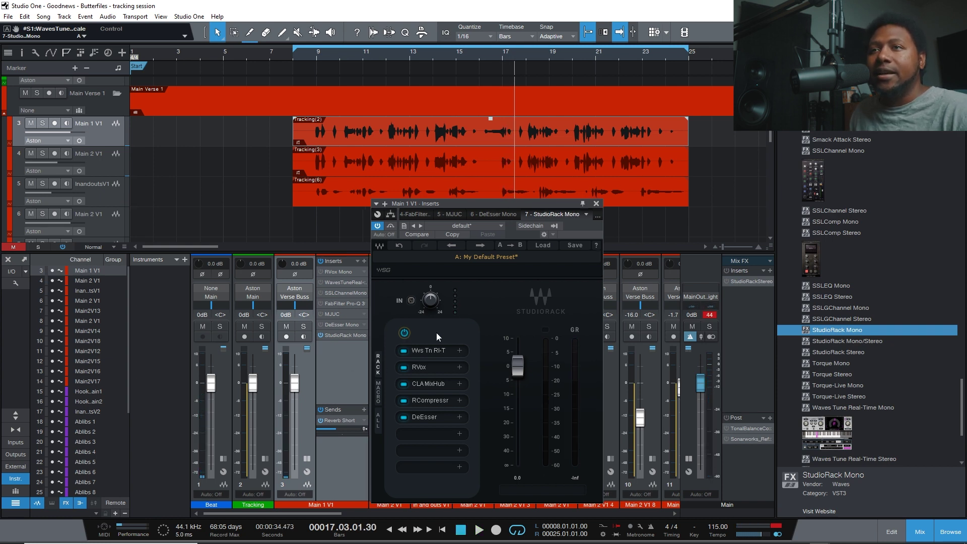
click(405, 333)
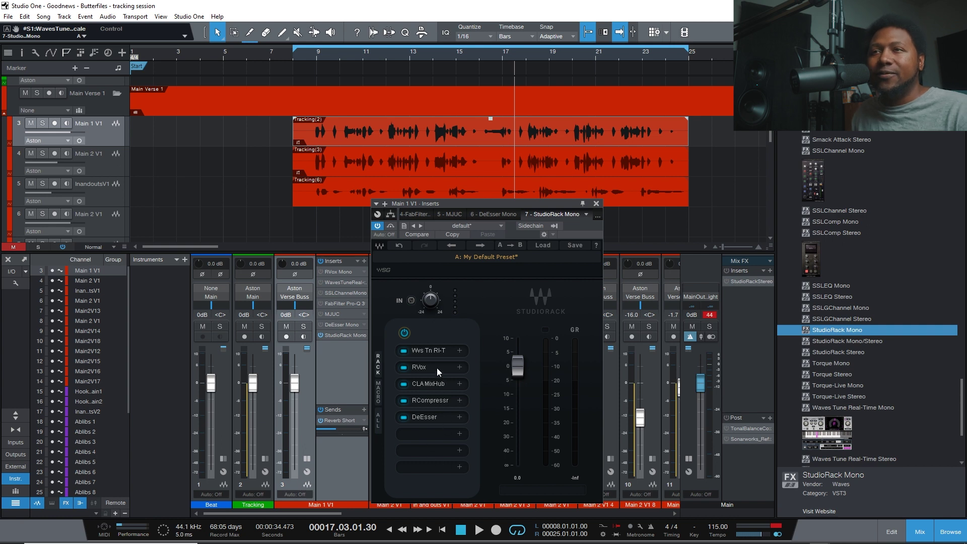
Step: Browse the plug-in categories available for the empty sixth rack slot, including Dynamics and Reverb, without adding one
click(458, 433)
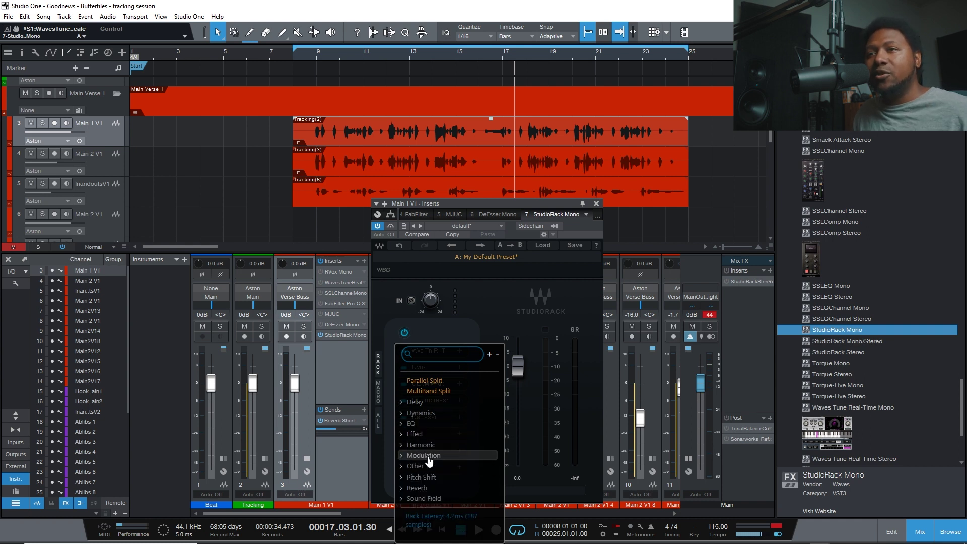
click(460, 434)
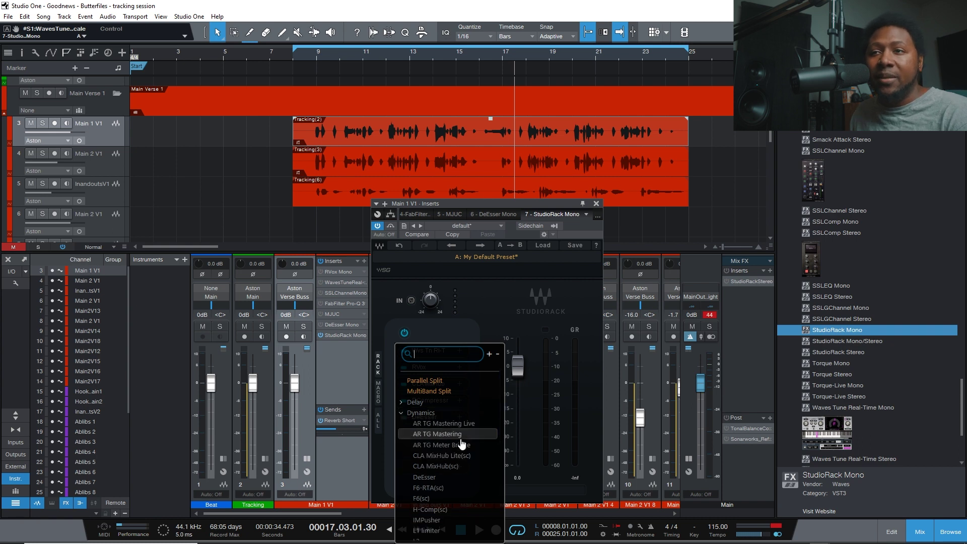
scroll(459, 443, up, 5)
click(453, 434)
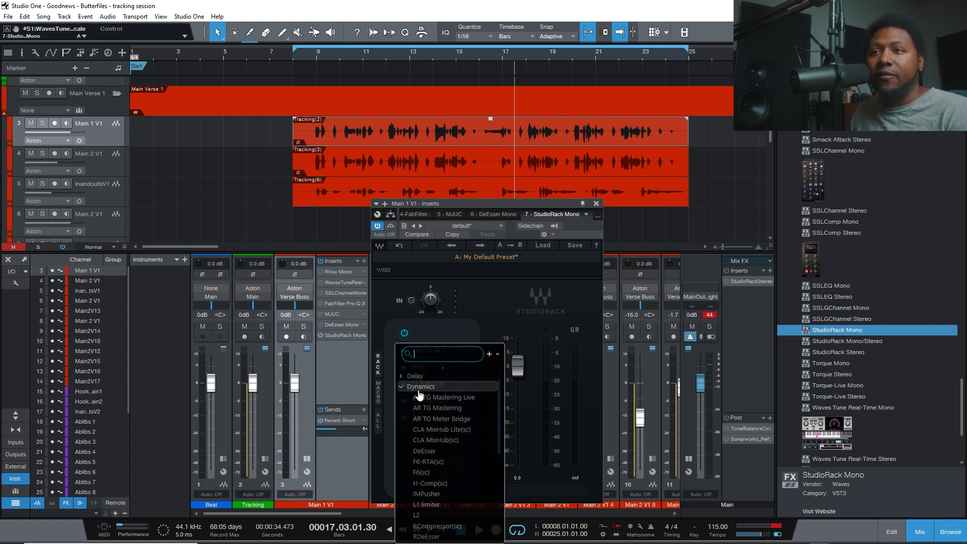
click(421, 488)
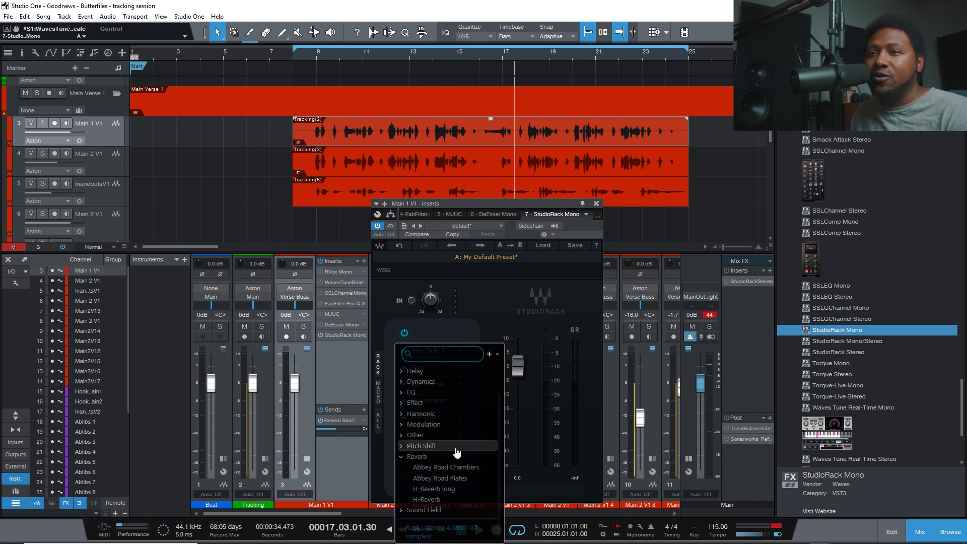
click(421, 456)
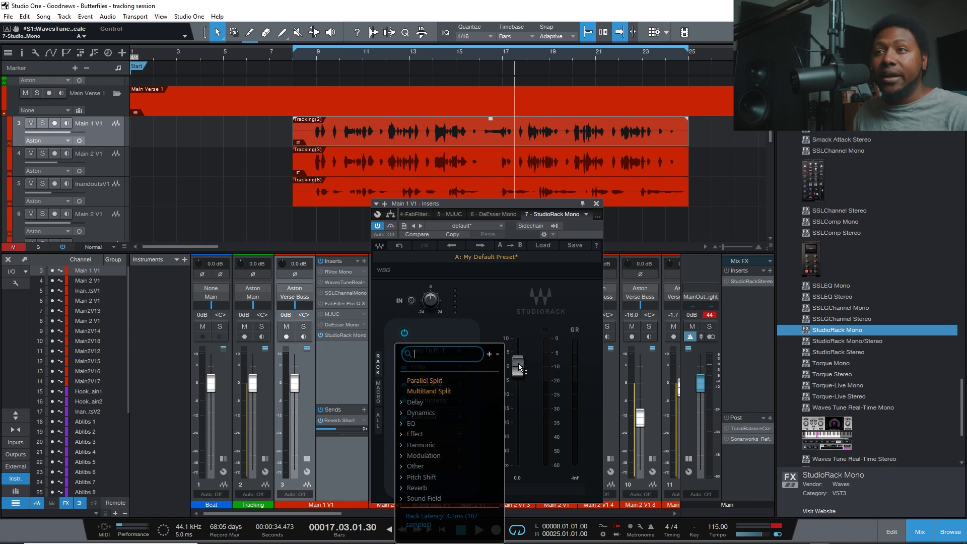
click(566, 358)
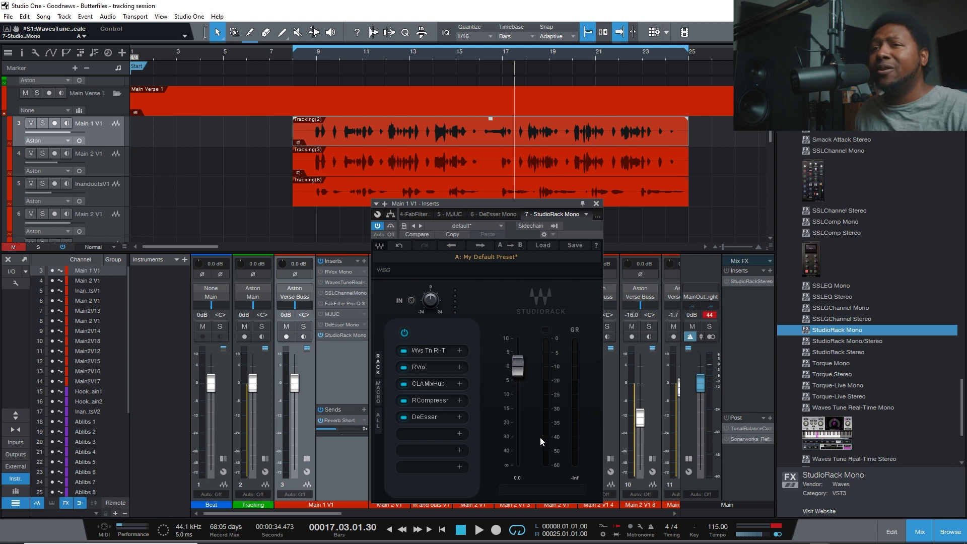
Step: Examine the StudioRack macro view, the parameters assignable to macro 1, and the combined view, and return to the rack
click(378, 392)
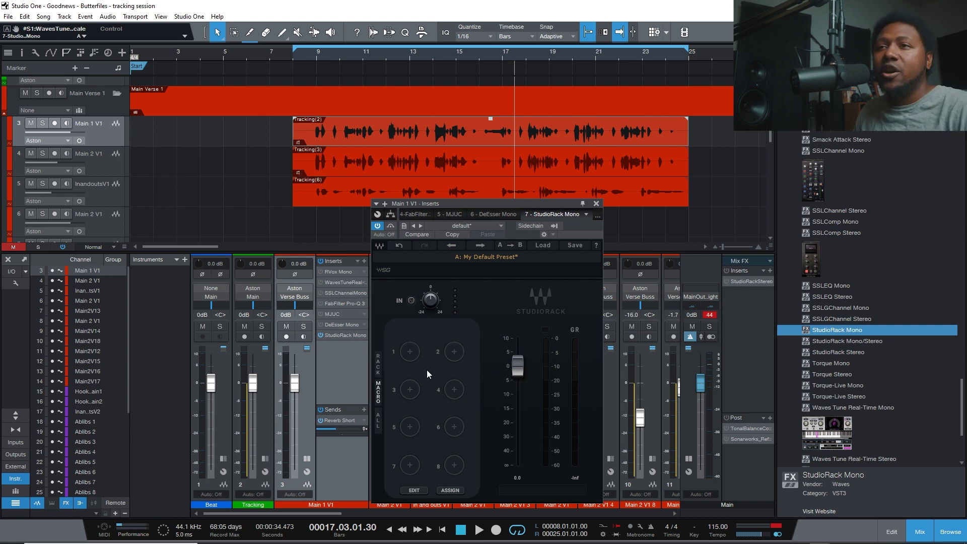
click(408, 351)
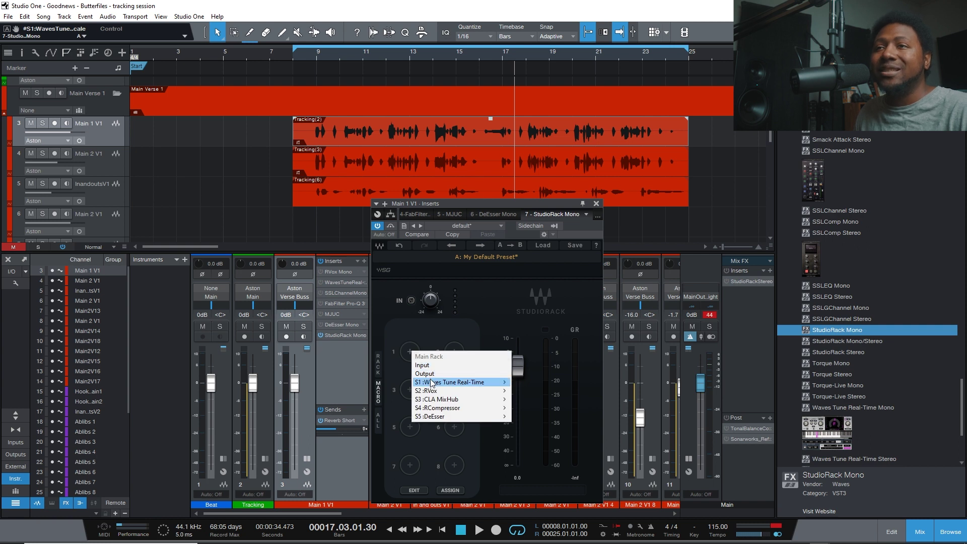
mouse_move(480, 391)
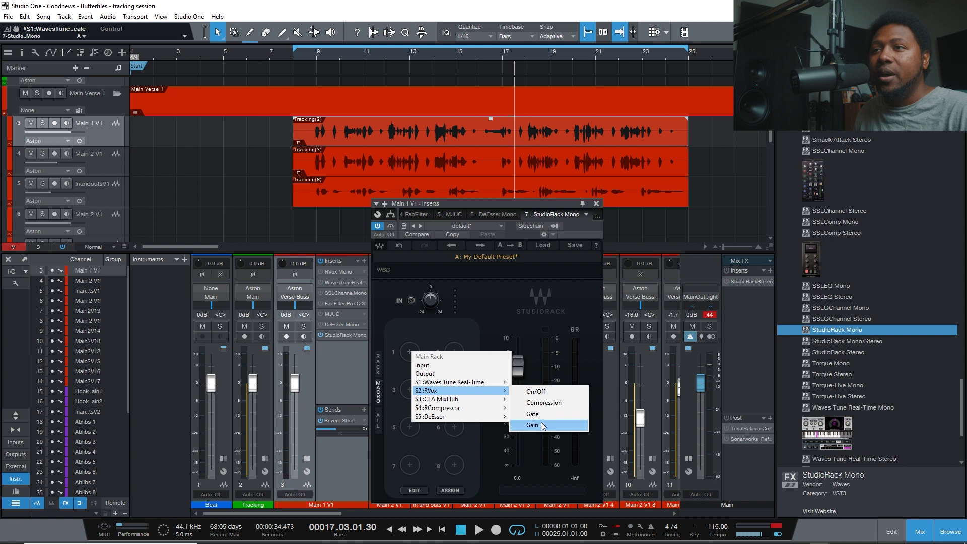
click(408, 364)
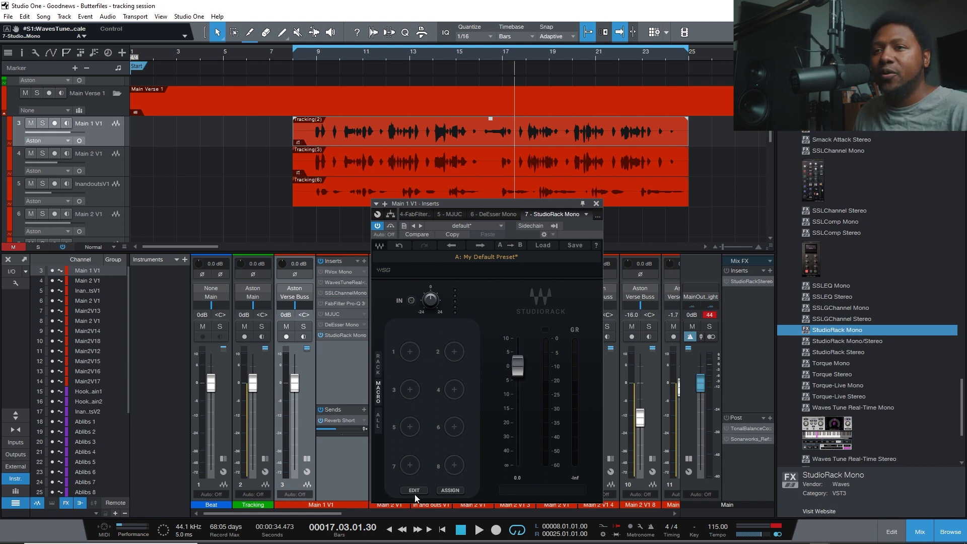
click(381, 421)
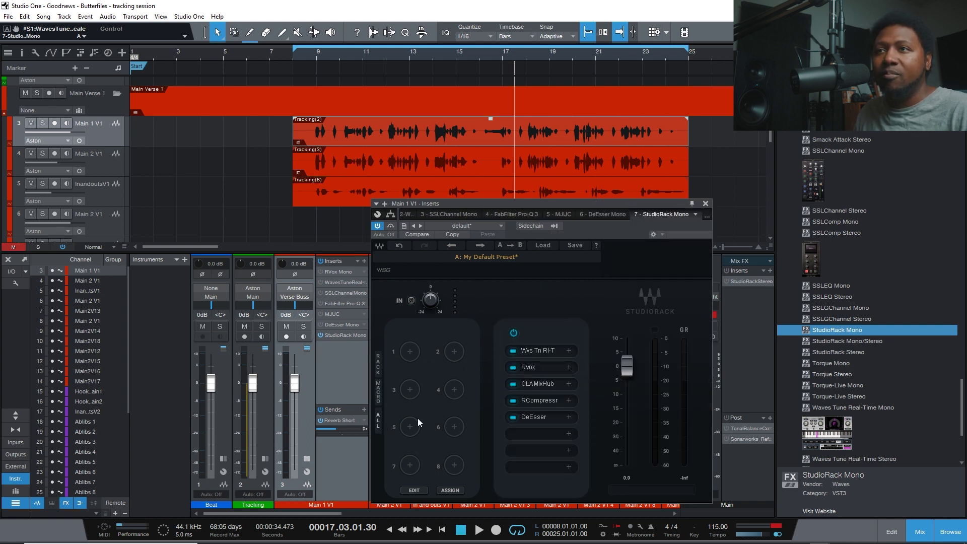
click(381, 368)
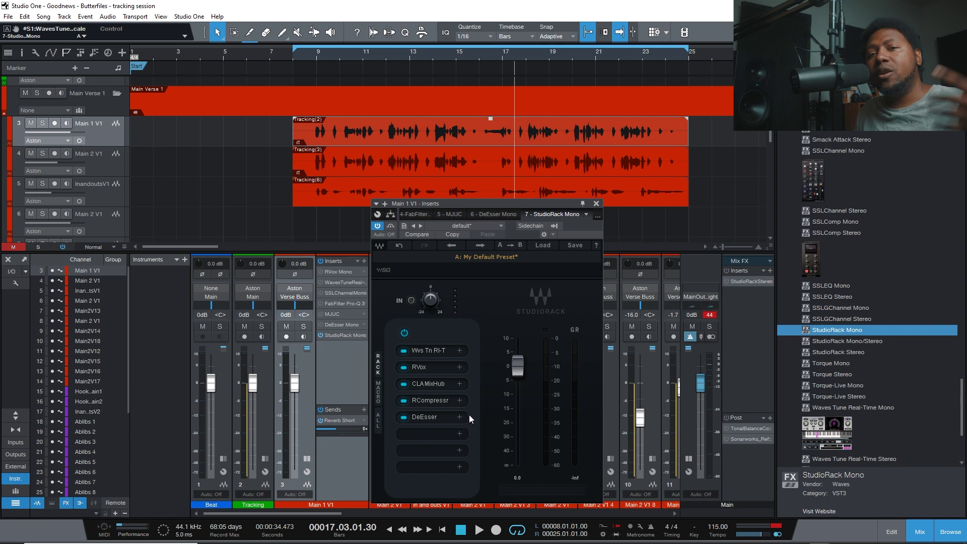
Step: Insert a Parallel Split in the sixth rack slot and expand it to five parallel racks
click(459, 434)
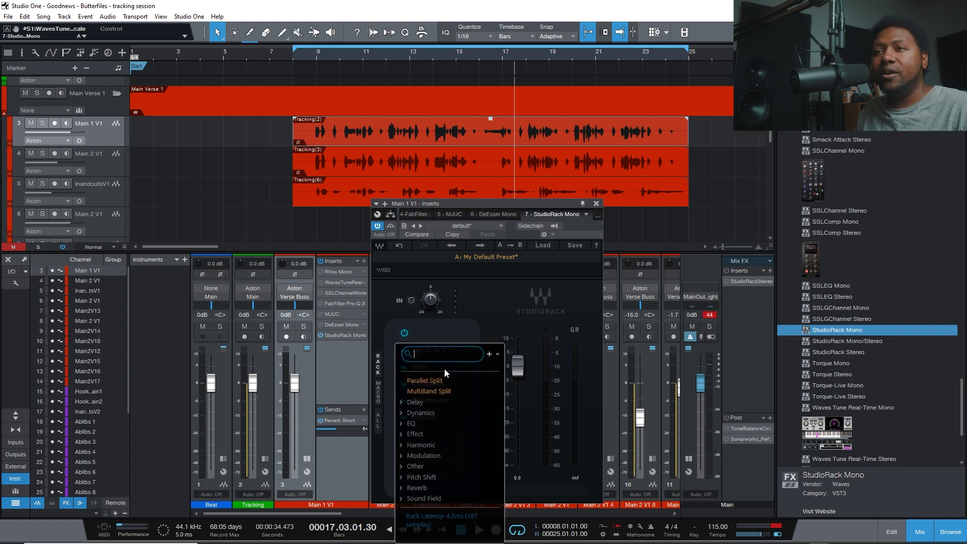
click(439, 380)
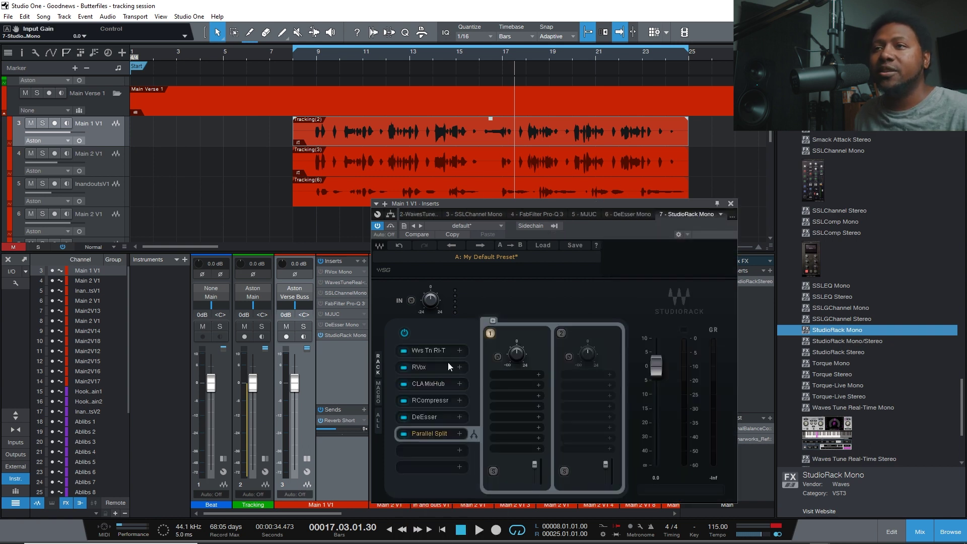
click(493, 320)
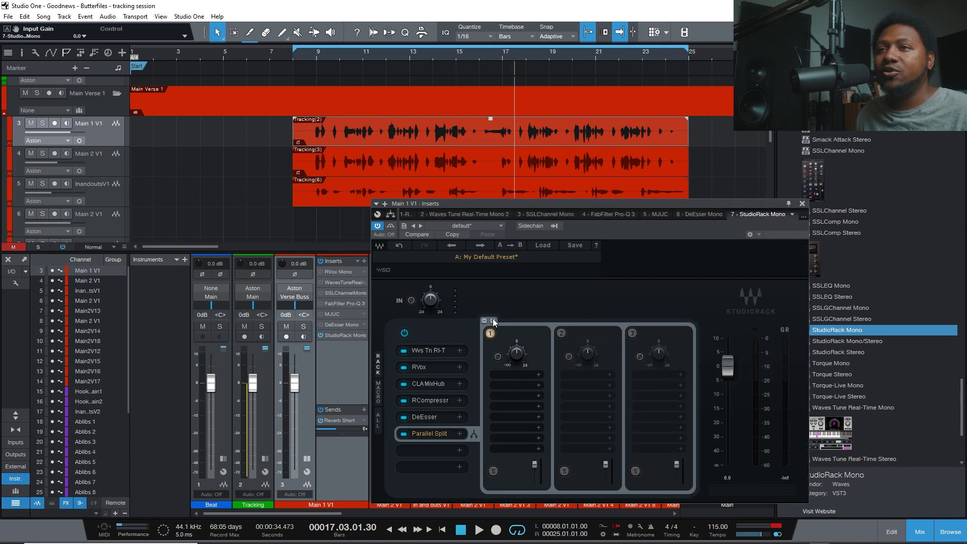
click(492, 318)
click(492, 319)
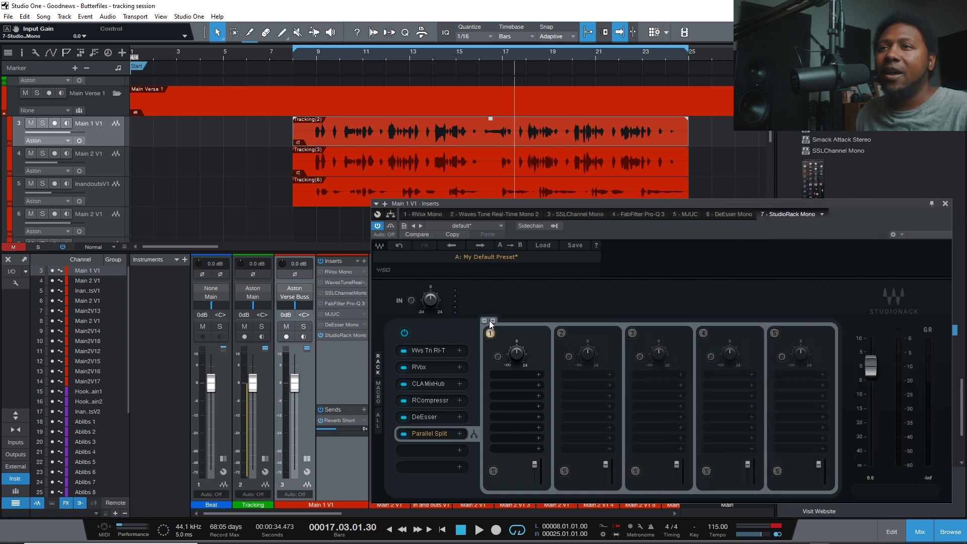
Step: Reduce the Parallel Split to two parallel racks
click(485, 321)
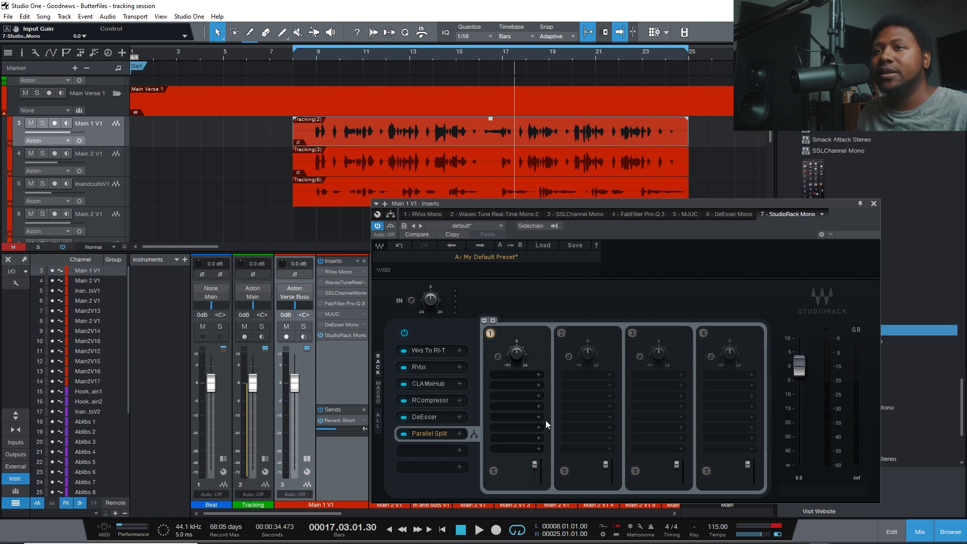
click(485, 320)
click(485, 321)
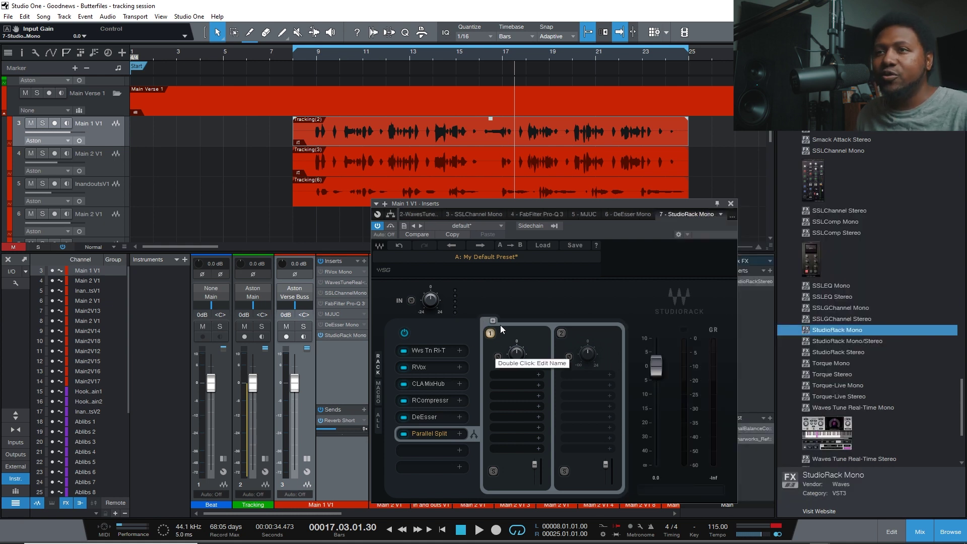
Step: Replace the Parallel Split in the sixth slot with a MultiBand Split and add a third band
right_click(465, 434)
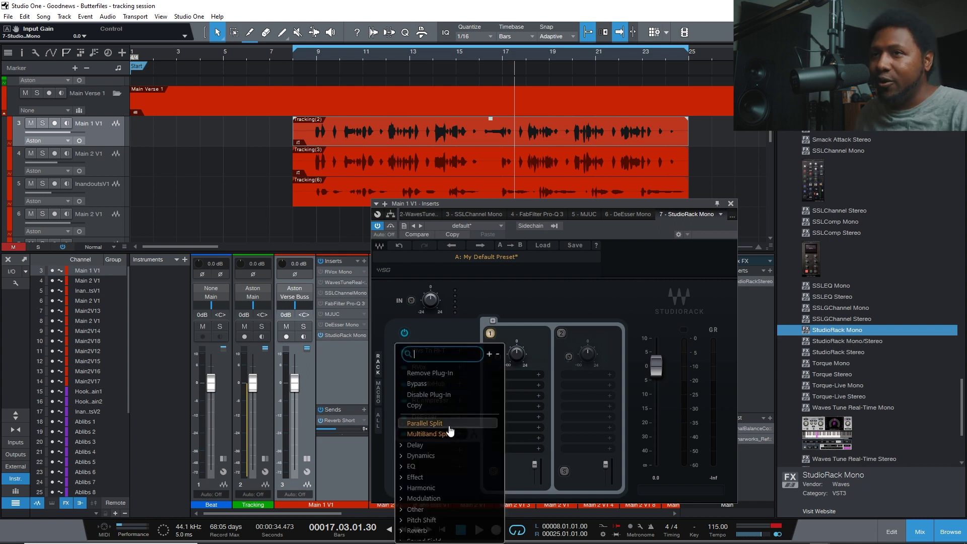
click(449, 433)
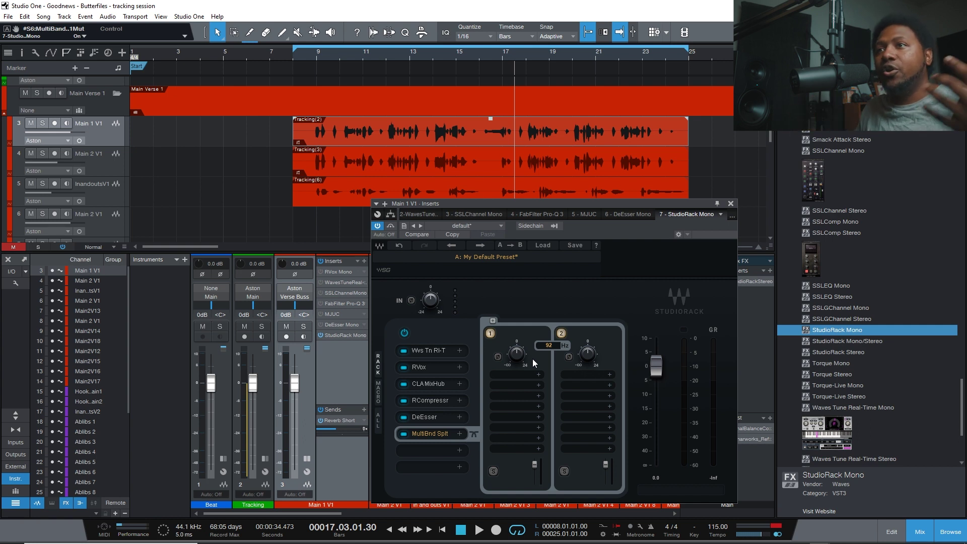
click(492, 320)
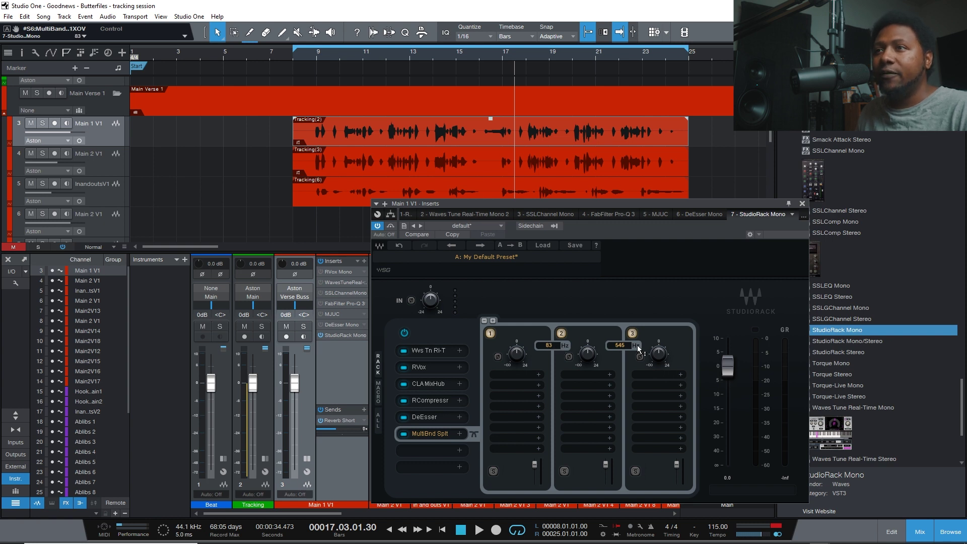
Step: Look through the reverb plug-ins available for the third band's first slot without adding one
click(681, 375)
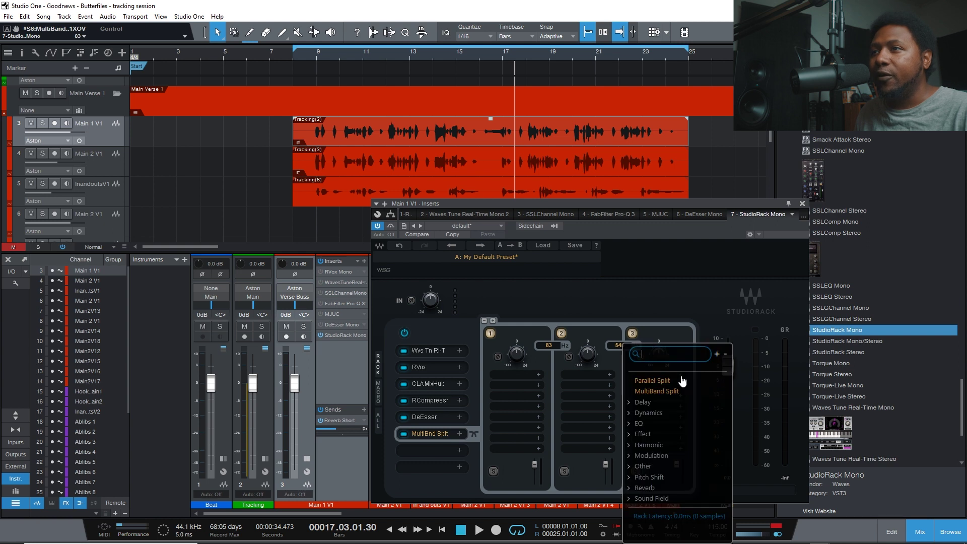
click(645, 487)
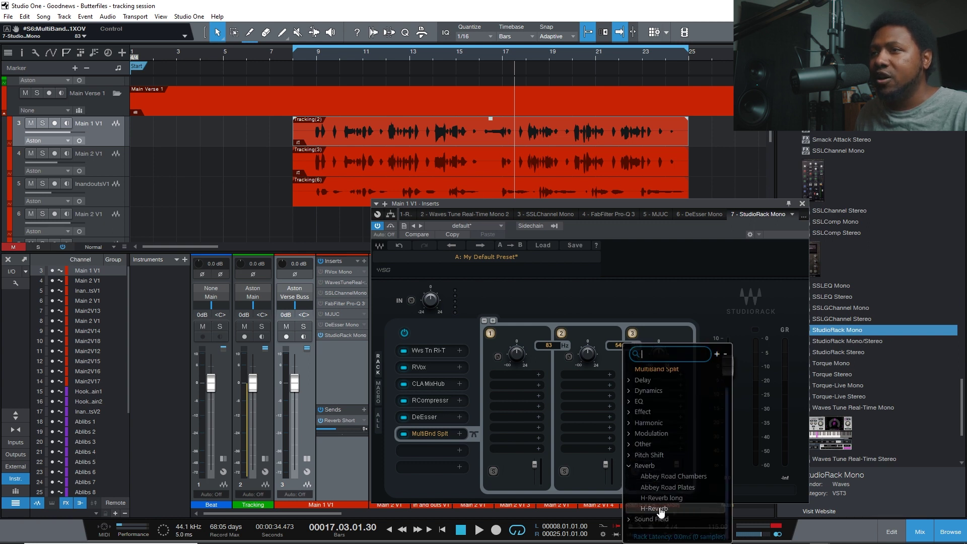
click(672, 491)
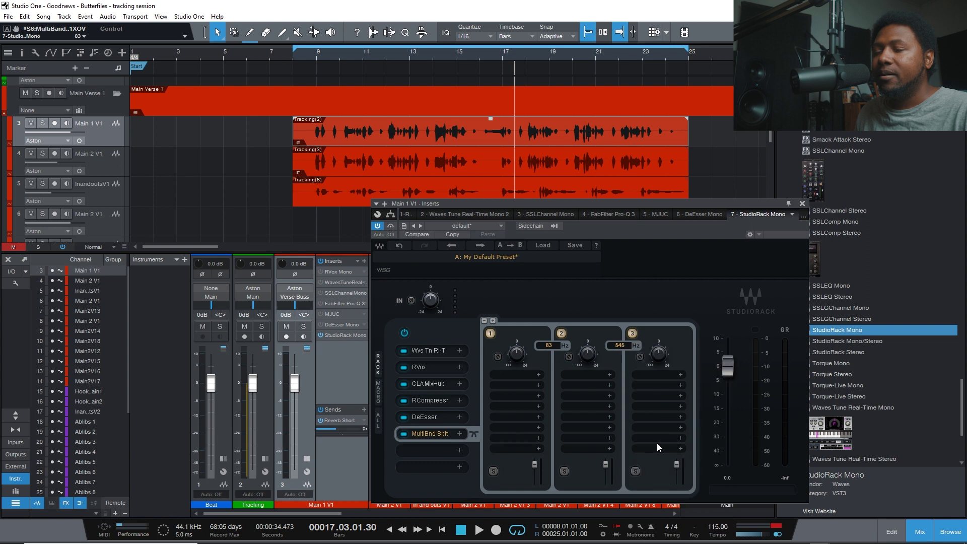
Step: Insert Abbey Road Plates in the third band's first slot and pin its window so it stays open beside RVox
drag(556, 135, 725, 170)
click(426, 364)
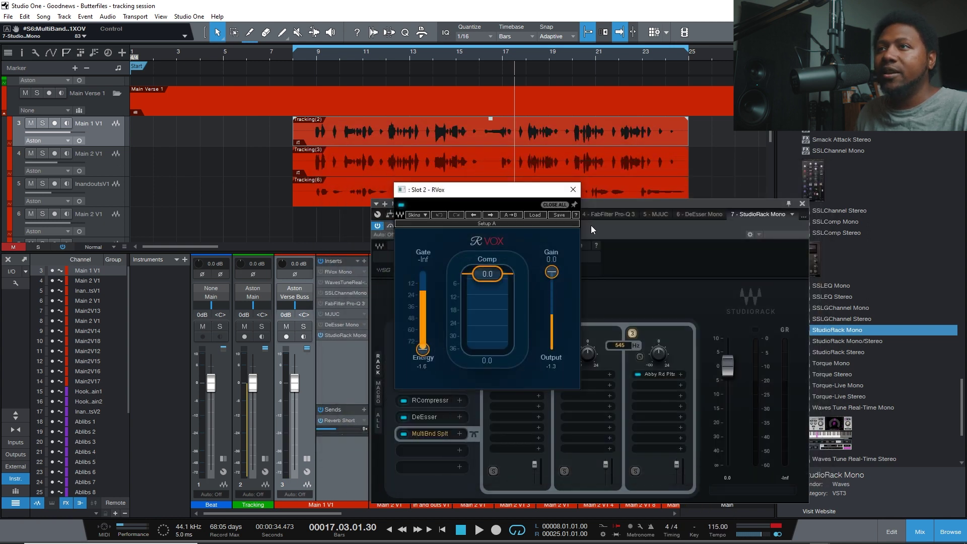
click(660, 376)
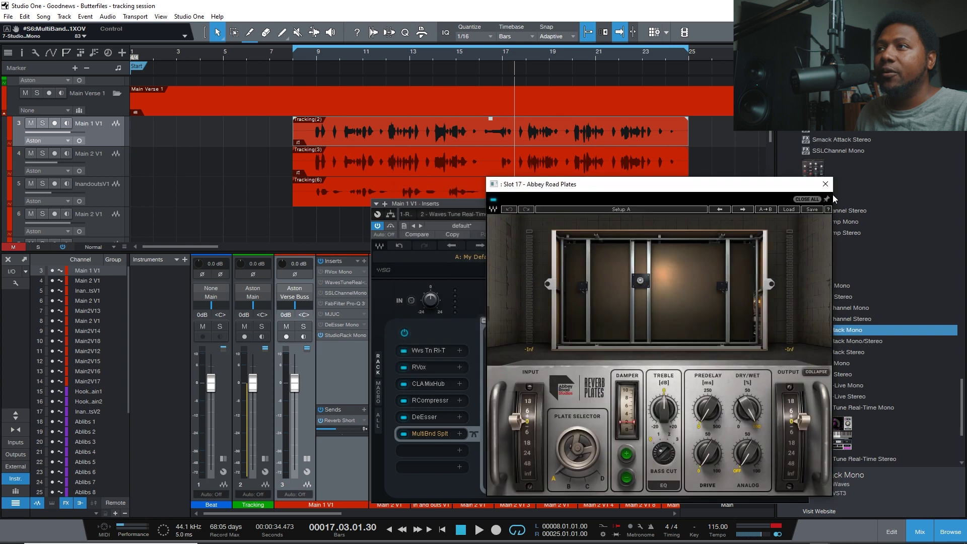
click(418, 367)
click(574, 191)
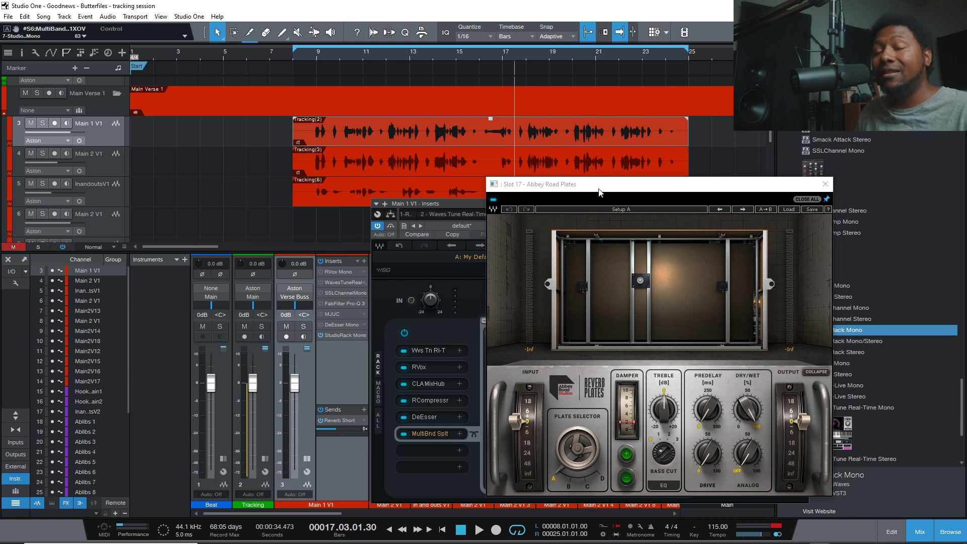
Step: Set the damper of Abbey Road Plates to 4 and close its window
drag(599, 191, 664, 176)
drag(691, 405, 691, 393)
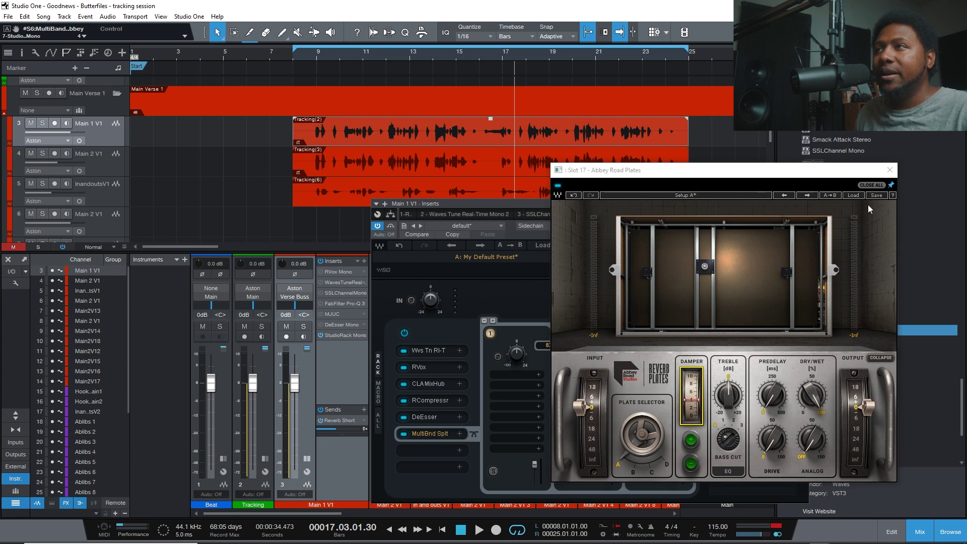
click(889, 170)
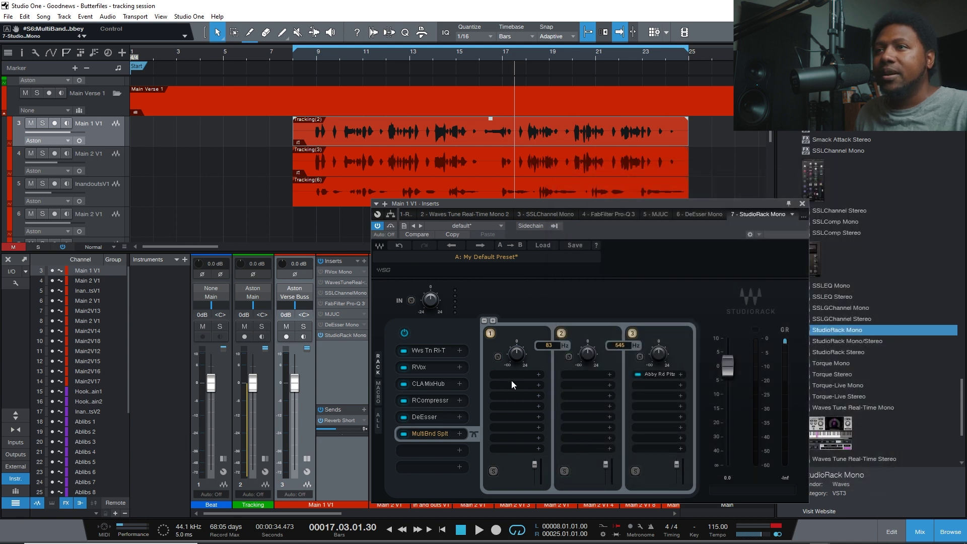
Step: Insert Reel ADT in the first band's first slot and set its Varispeed to 9.44
click(537, 374)
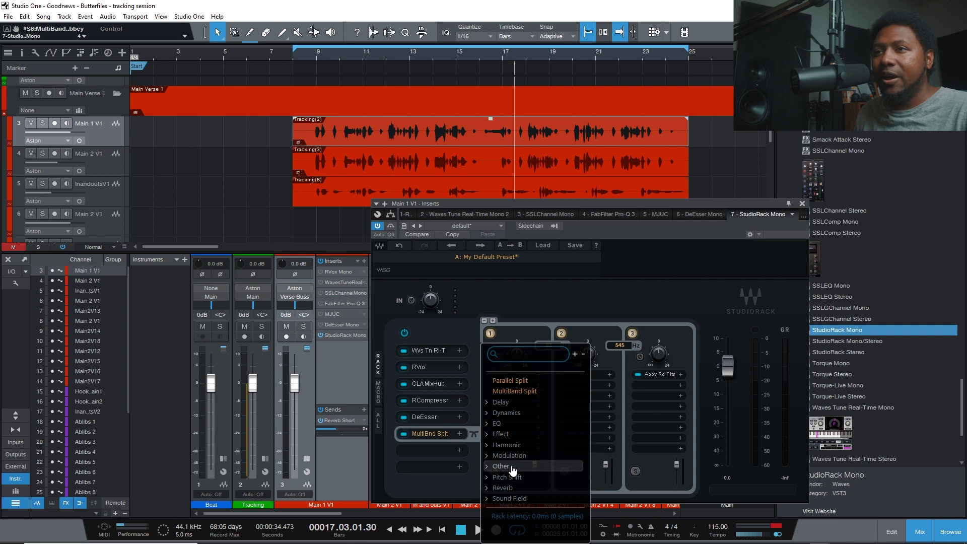
click(520, 459)
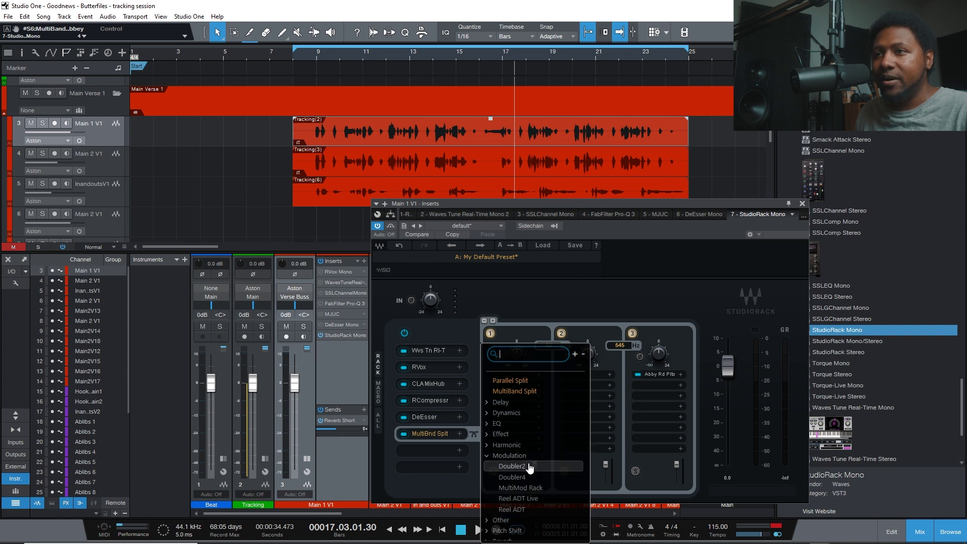
click(528, 511)
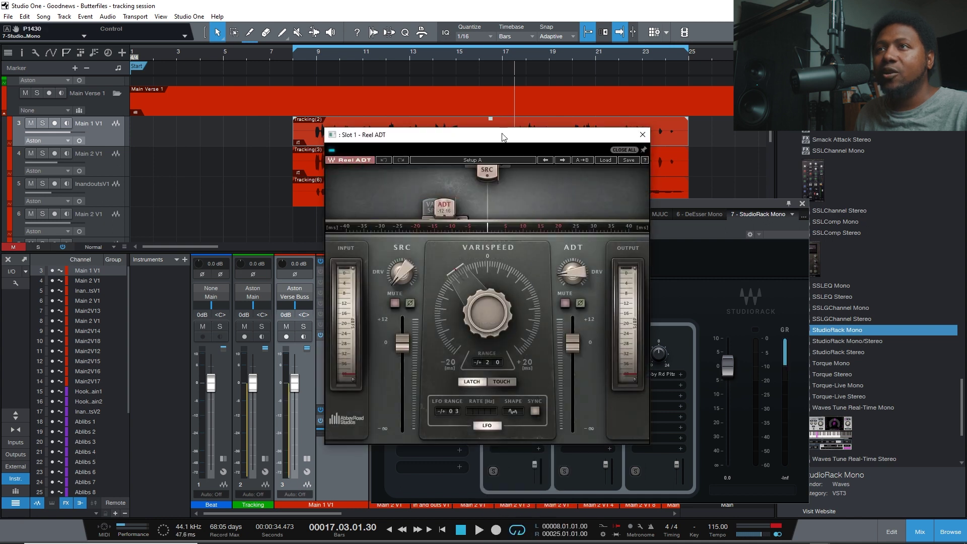
drag(493, 146, 237, 151)
drag(250, 330, 274, 324)
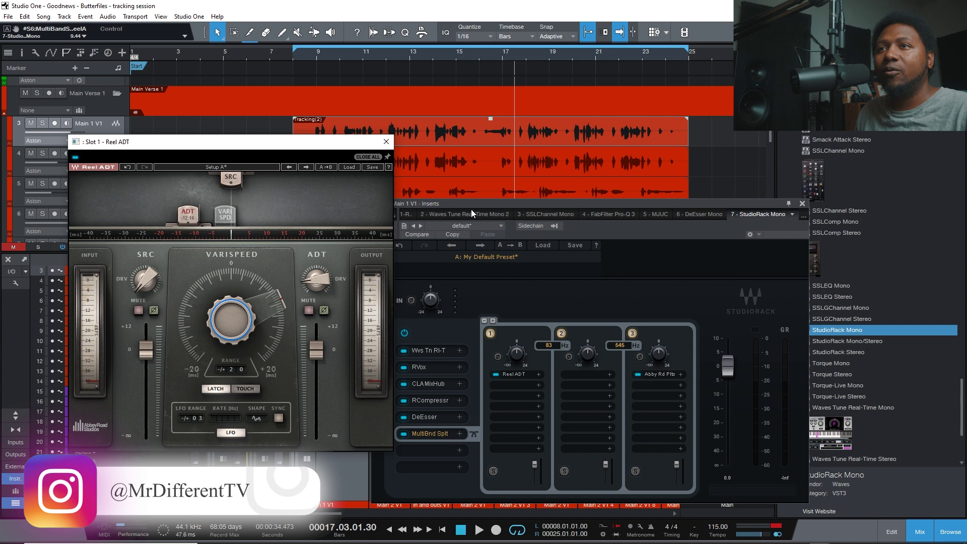
click(386, 141)
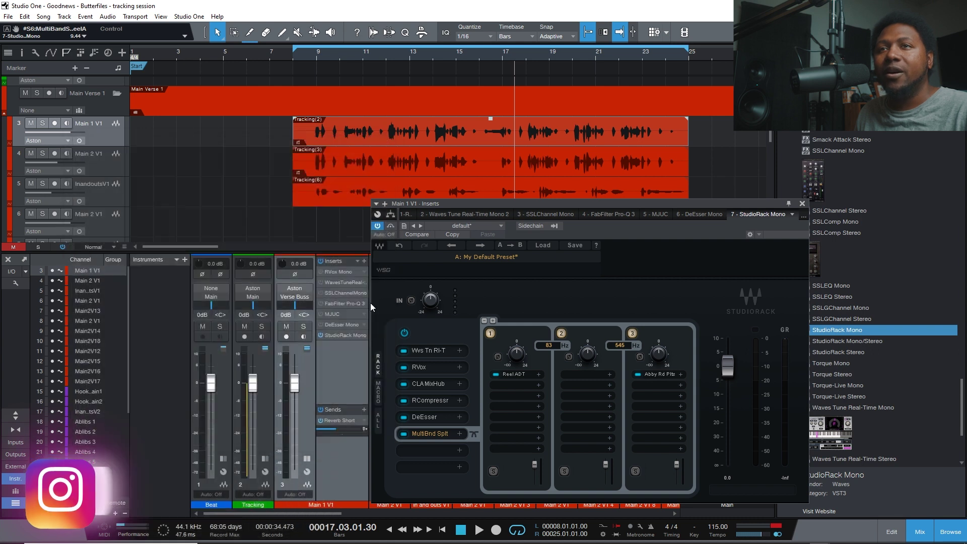
Step: Solo the Main 1 V1 channel and start playback from bar 9
click(286, 327)
click(313, 59)
click(303, 327)
key(space)
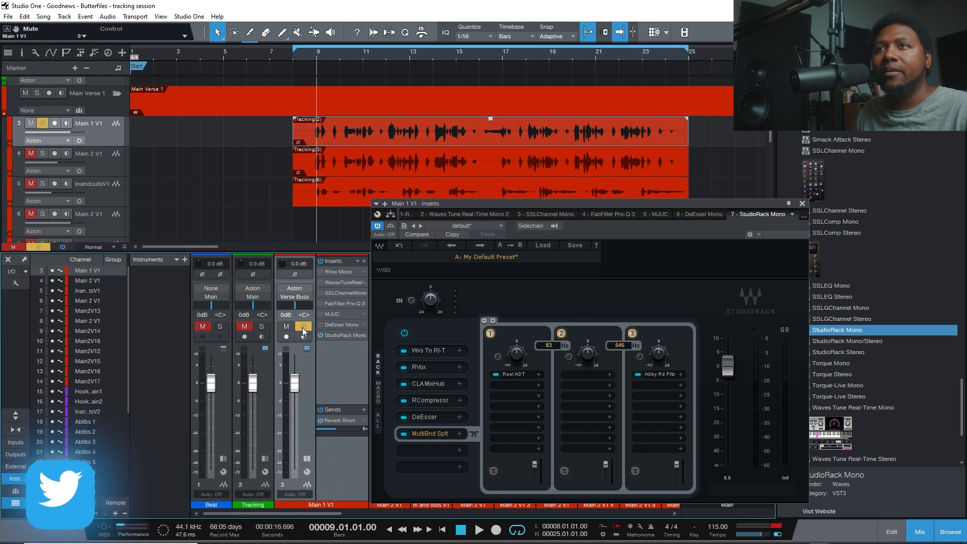
Step: Set the MultiBand Split crossovers to 181 Hz and 1912 Hz during playback, then stop the transport
mouse_move(536, 346)
mouse_down()
mouse_move(536, 336)
mouse_move(548, 351)
mouse_up()
drag(619, 346, 619, 318)
mouse_move(565, 346)
mouse_down()
mouse_move(565, 335)
mouse_move(548, 341)
mouse_up()
key(space)
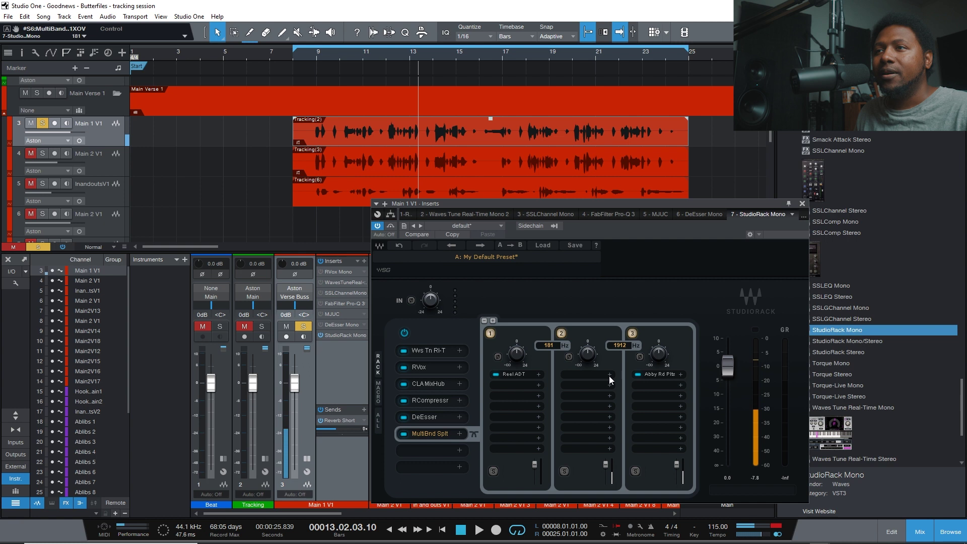
Step: Insert RVox in the second band's first slot and set its compression to -21.7 dB
click(609, 374)
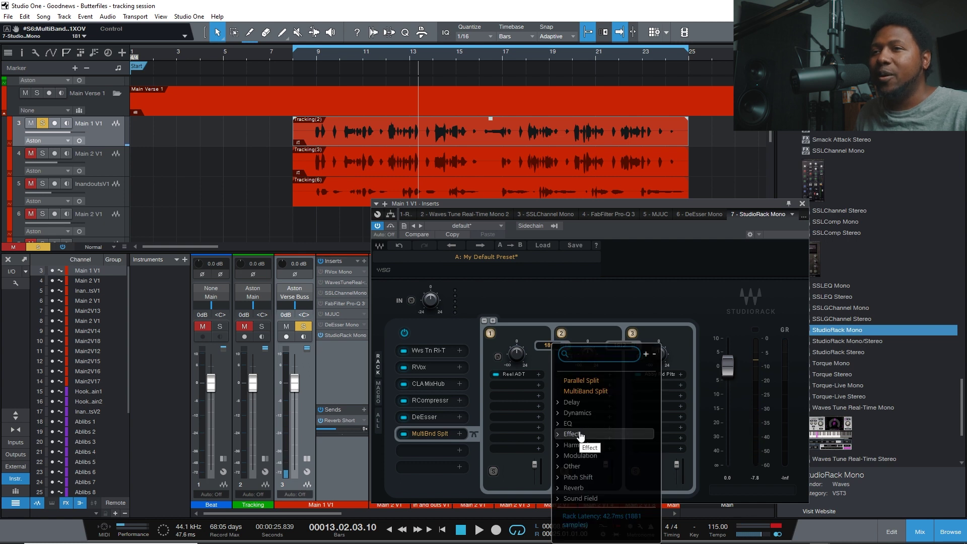
click(580, 425)
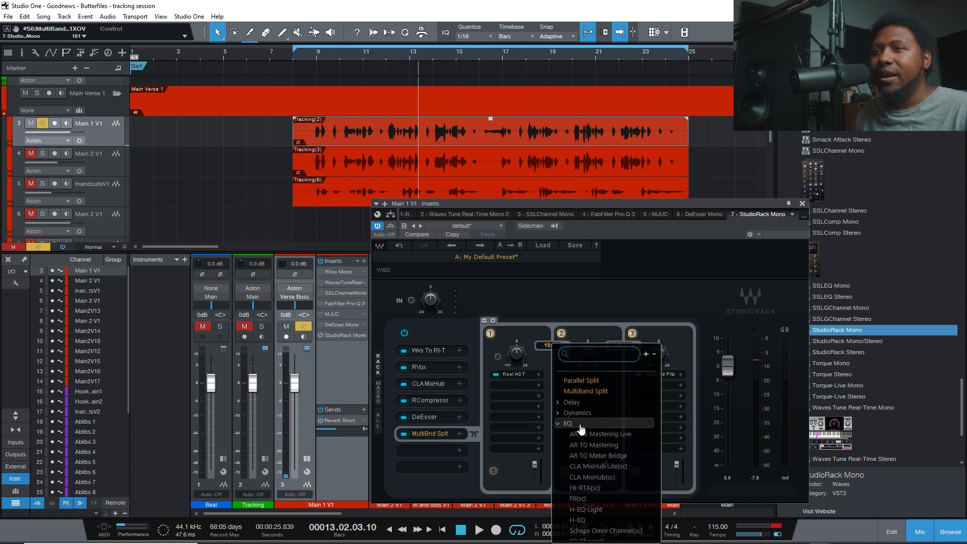
click(580, 425)
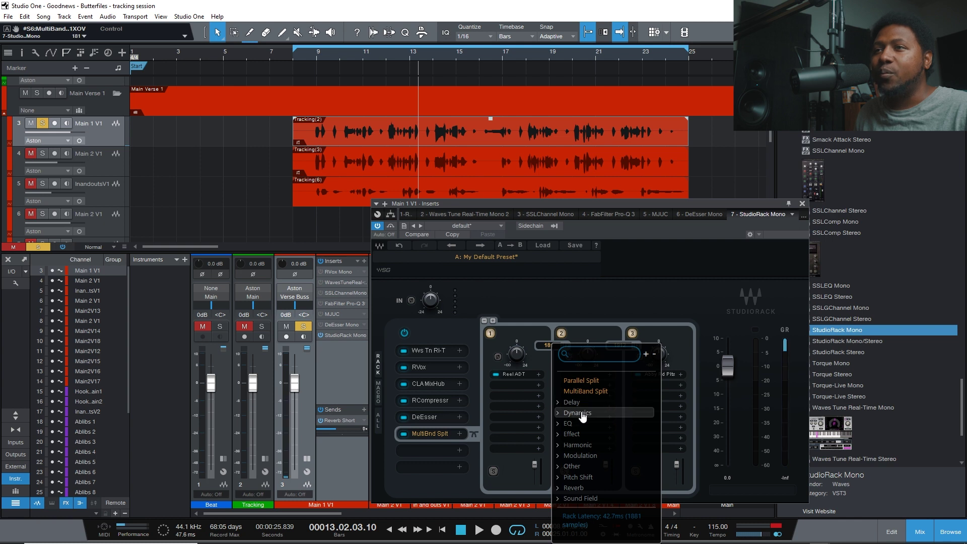
click(580, 413)
scroll(586, 483, down, 3)
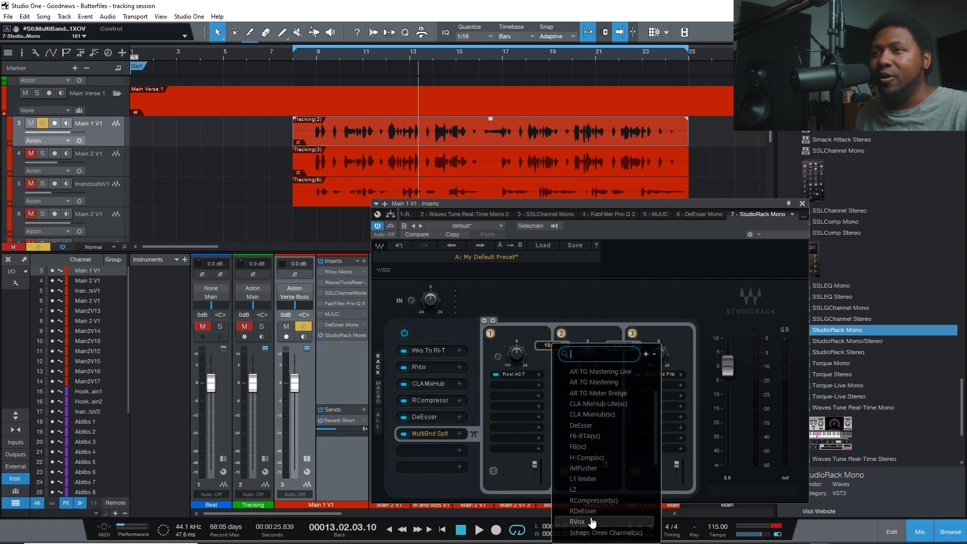
click(592, 521)
drag(487, 274, 487, 317)
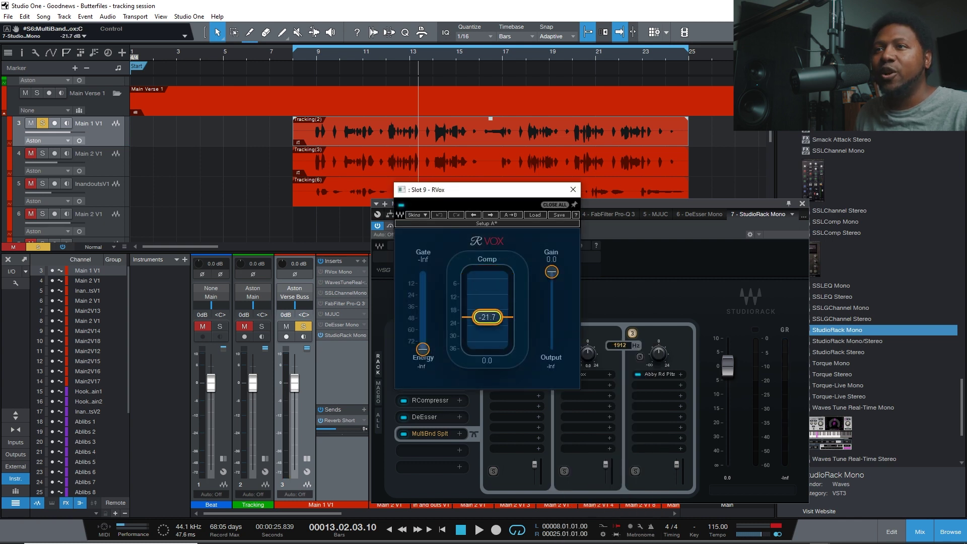
Step: Play the soloed vocal while setting the second band's RVox compression to -23.5 dB, and close the RVox window after stopping
key(space)
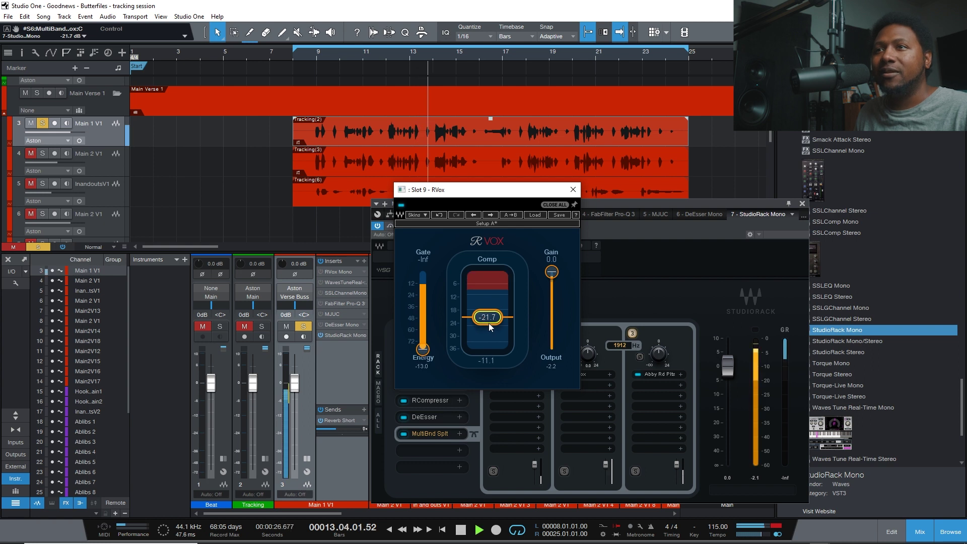
drag(488, 322, 488, 325)
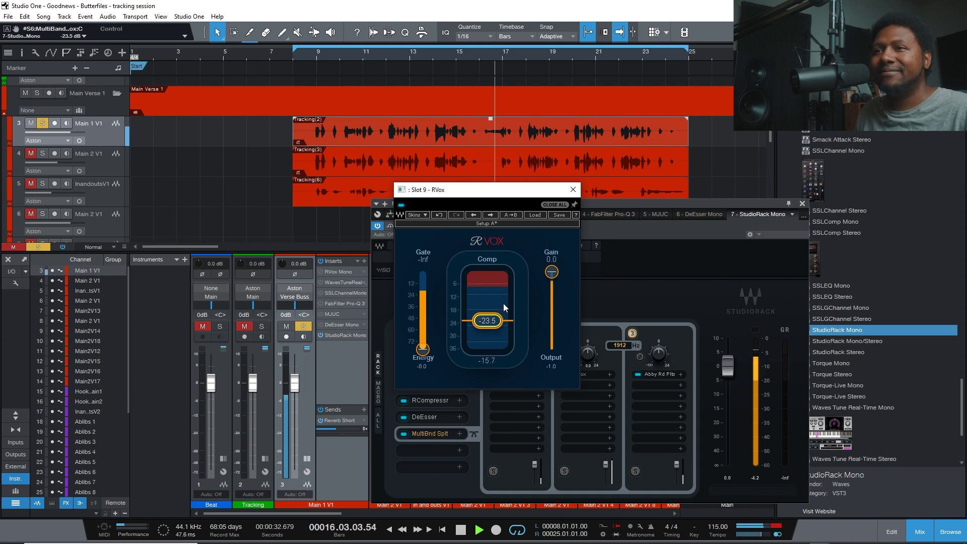
key(space)
click(570, 194)
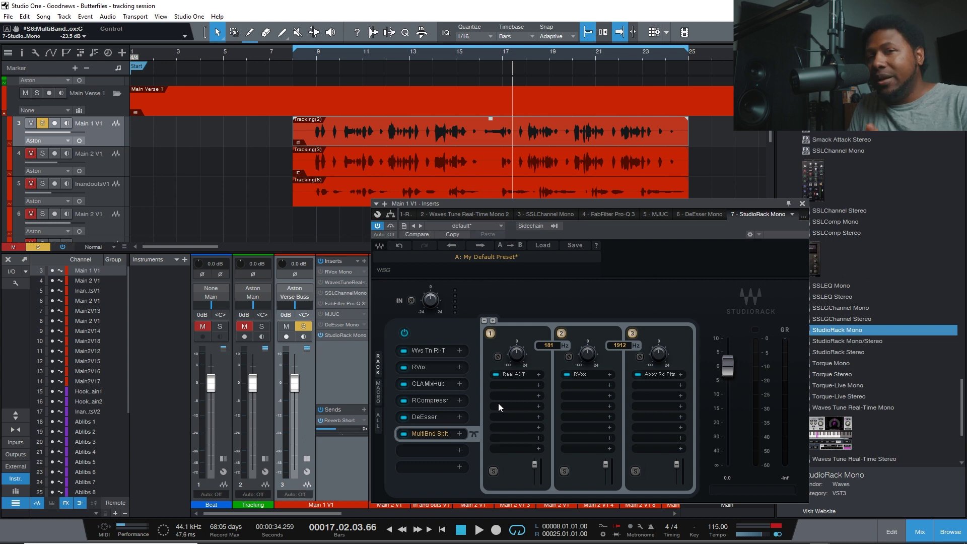
Step: Remove the MultiBand Split from the sixth rack slot and close the vocal's StudioRack window
drag(624, 204, 548, 202)
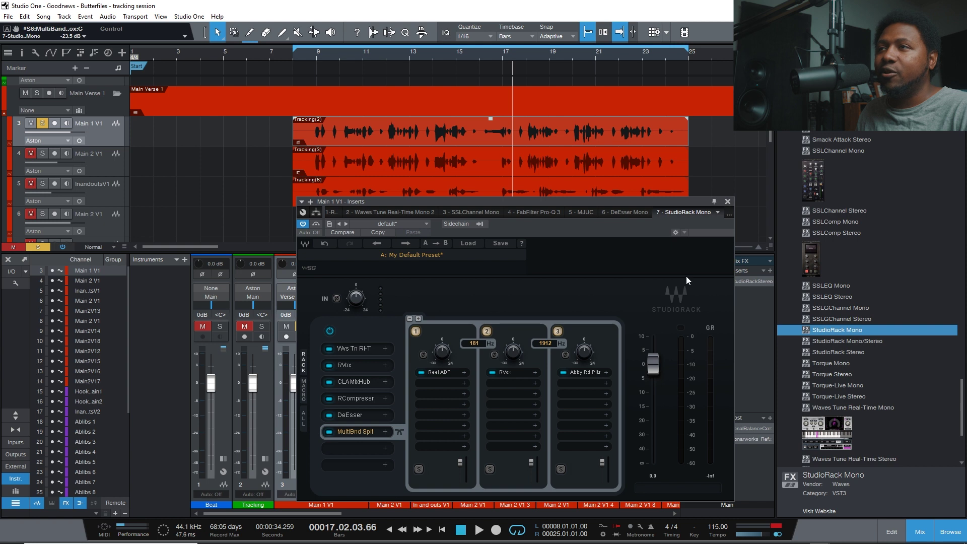
click(385, 430)
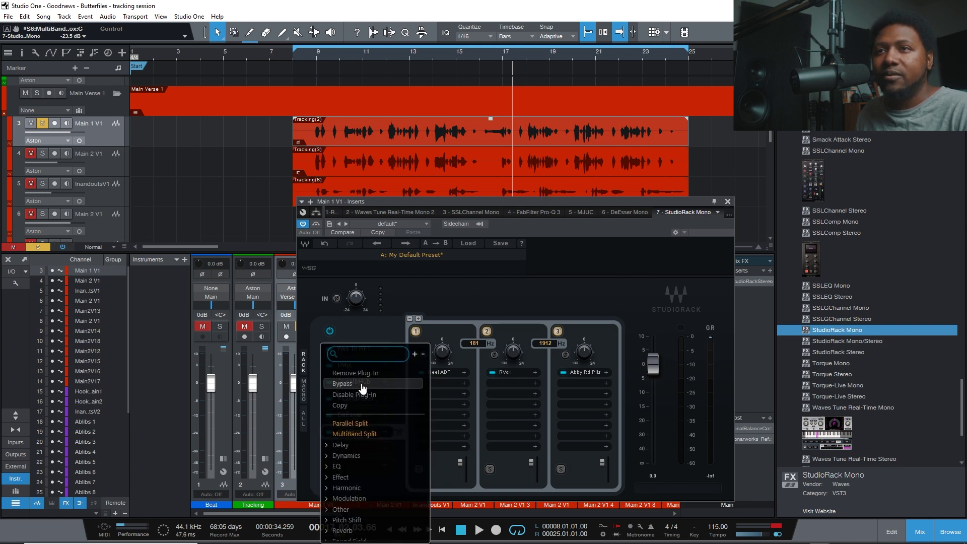
click(364, 373)
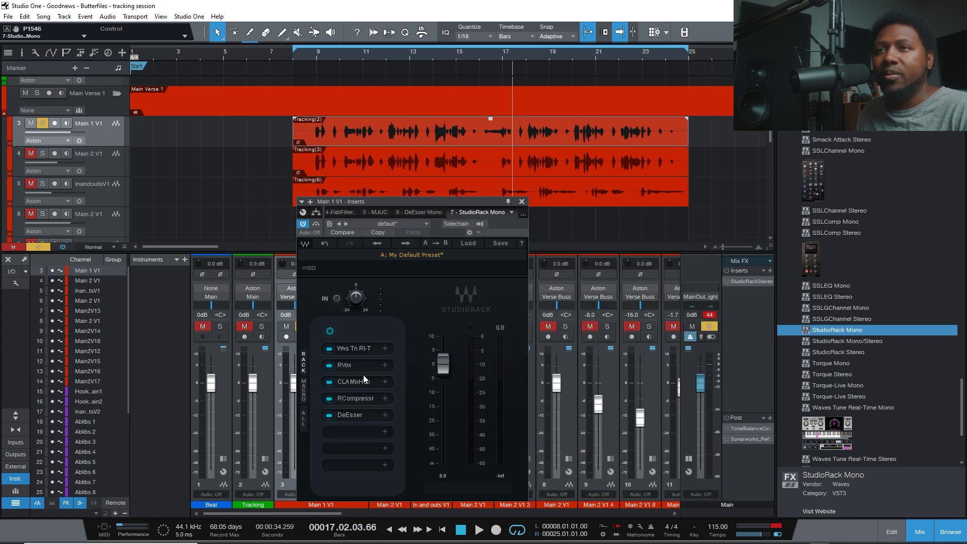
click(522, 202)
Step: Examine the IMPusher, AR TG Mastering, L1 limiter and WLM Plus plug-ins in the StudioRack Stereo on the Main output
click(751, 280)
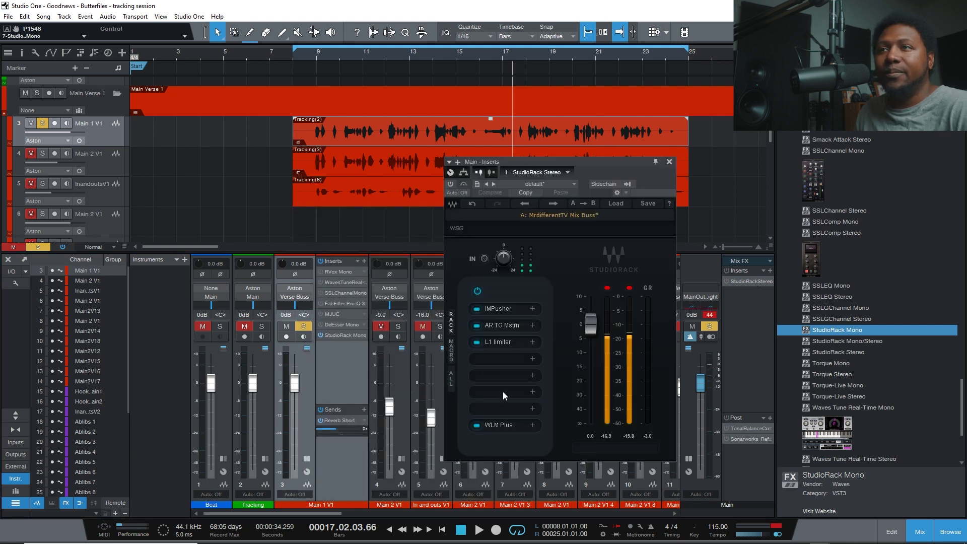
click(500, 307)
click(589, 127)
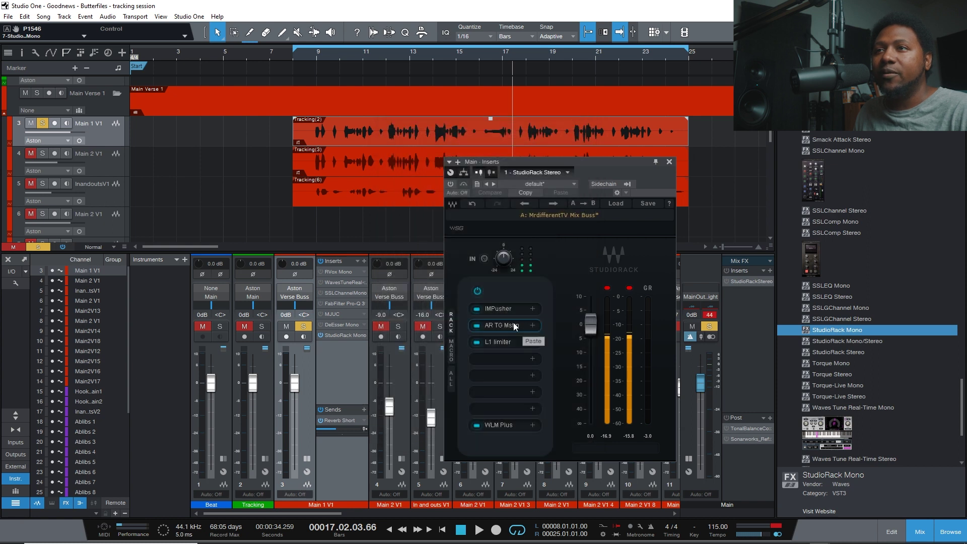
click(513, 322)
click(691, 151)
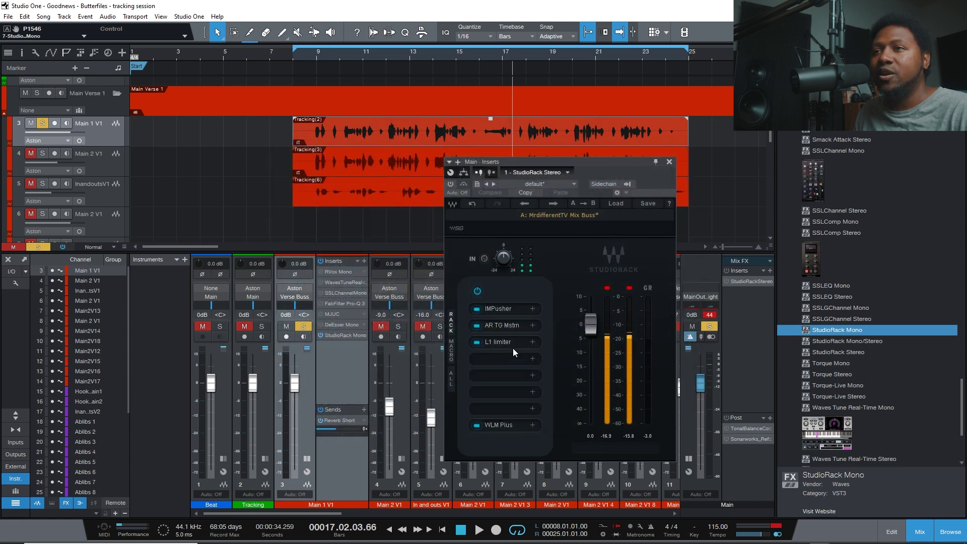
click(513, 342)
click(609, 216)
click(509, 427)
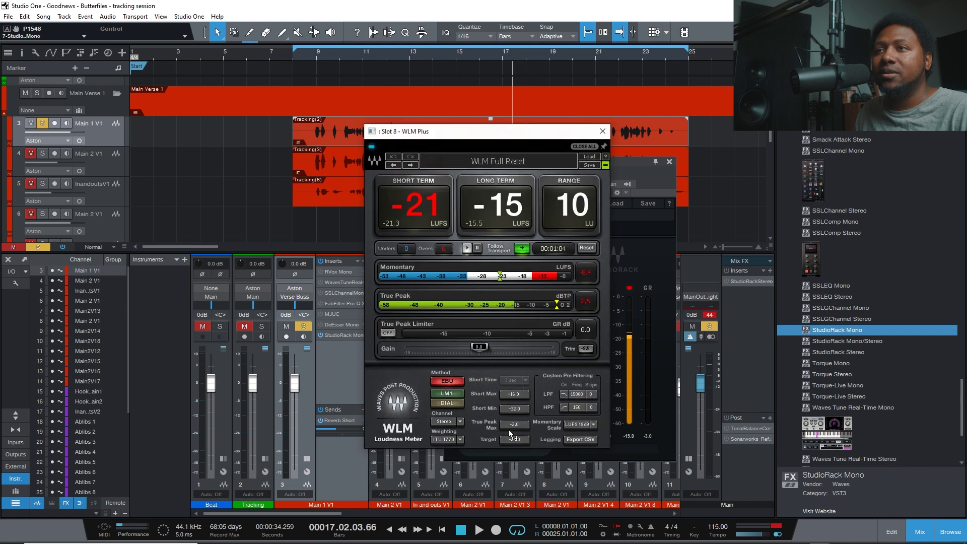
click(602, 130)
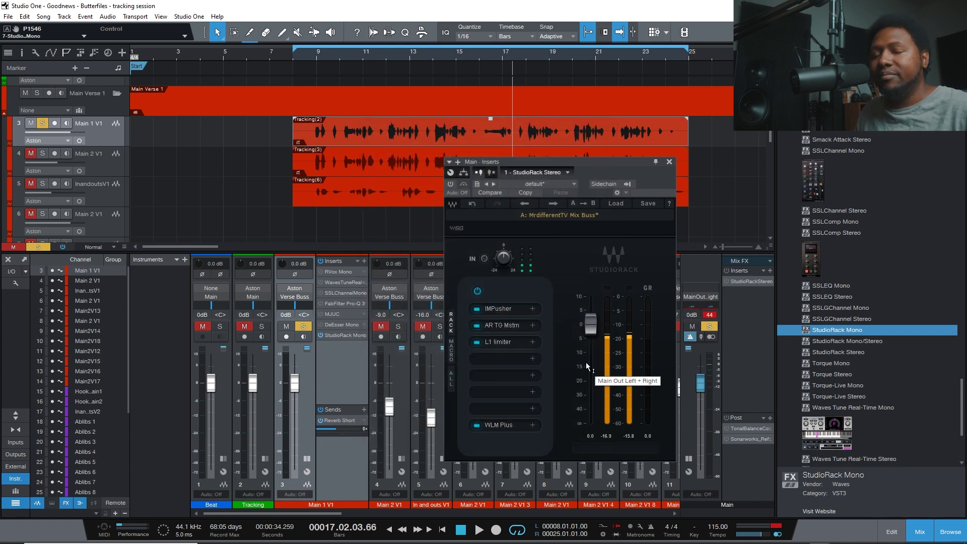
click(668, 164)
Step: Reopen StudioRack Mono on the Main 1 V1 channel and inspect its RVox and CLA MixHub plug-ins
click(332, 335)
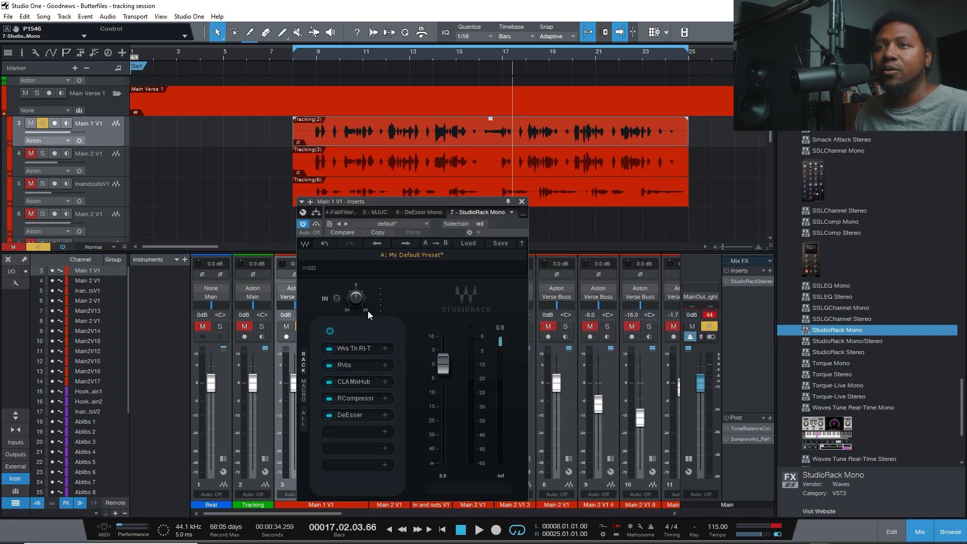
drag(389, 198, 486, 200)
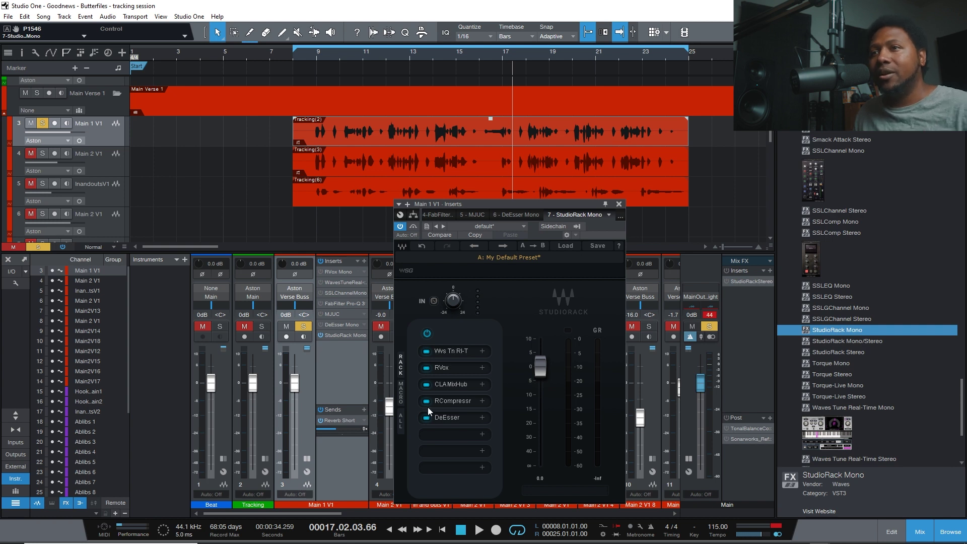
click(460, 364)
click(564, 218)
click(463, 378)
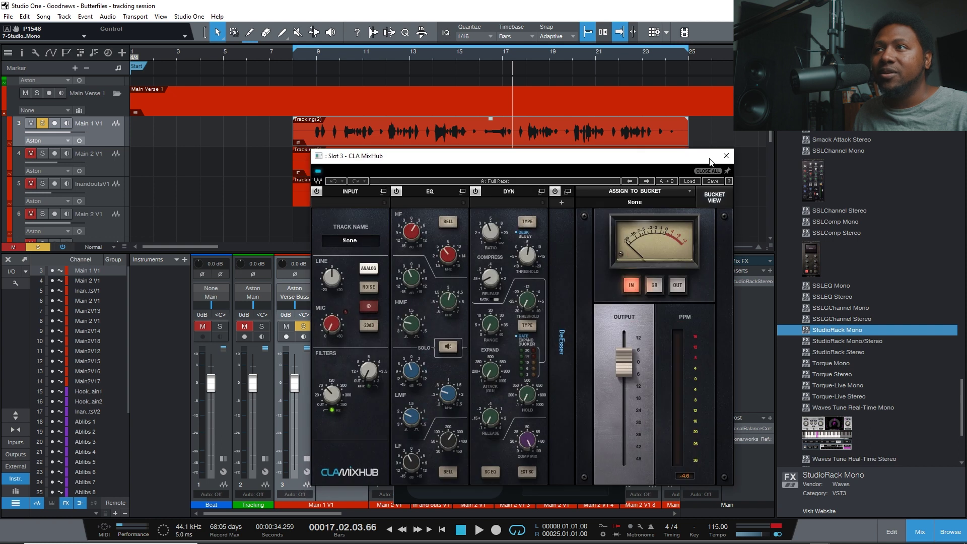
click(725, 157)
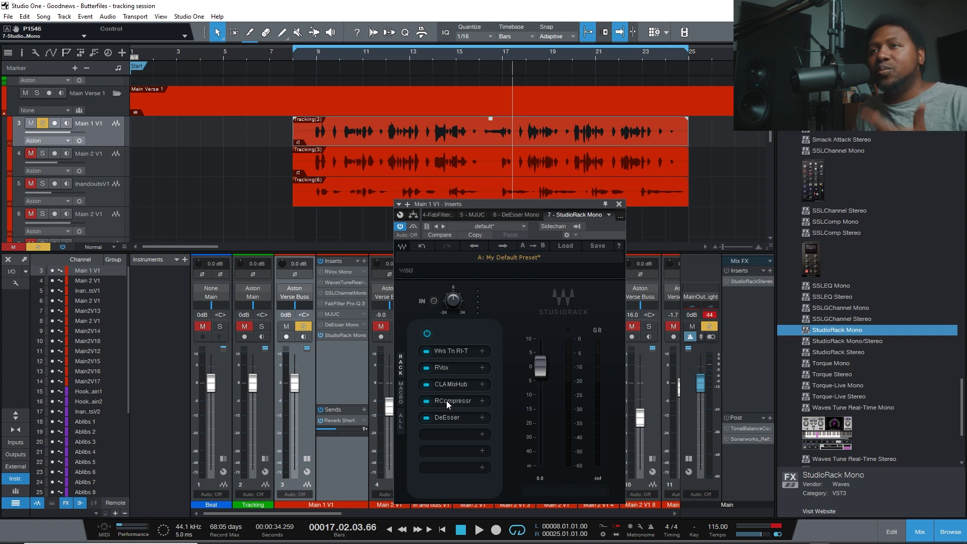
Step: View the StudioRack preset loading options and dismiss them without loading a preset
click(567, 246)
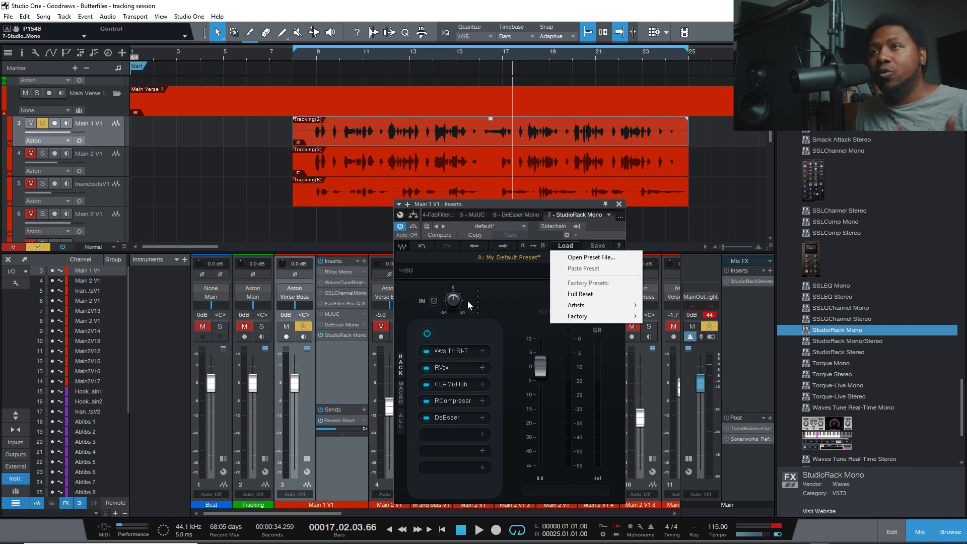
click(489, 314)
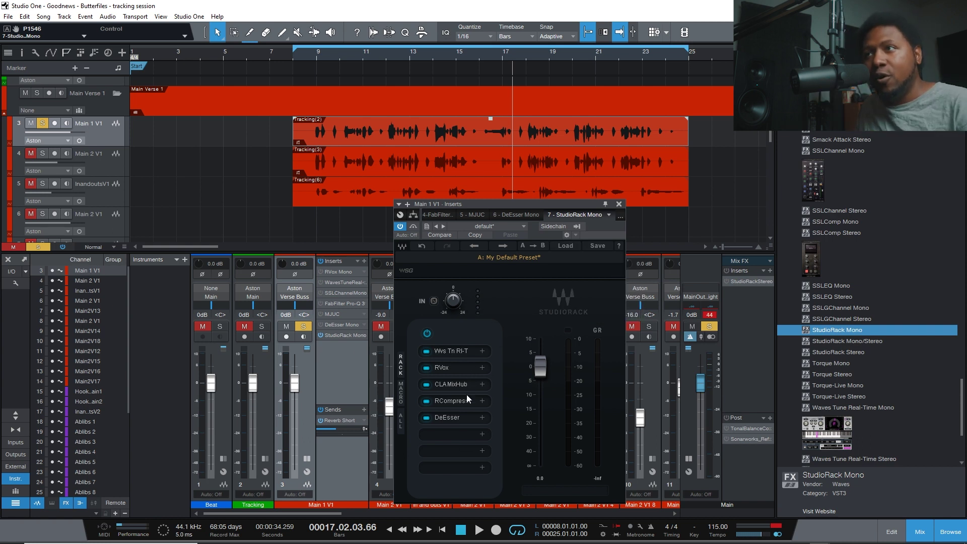